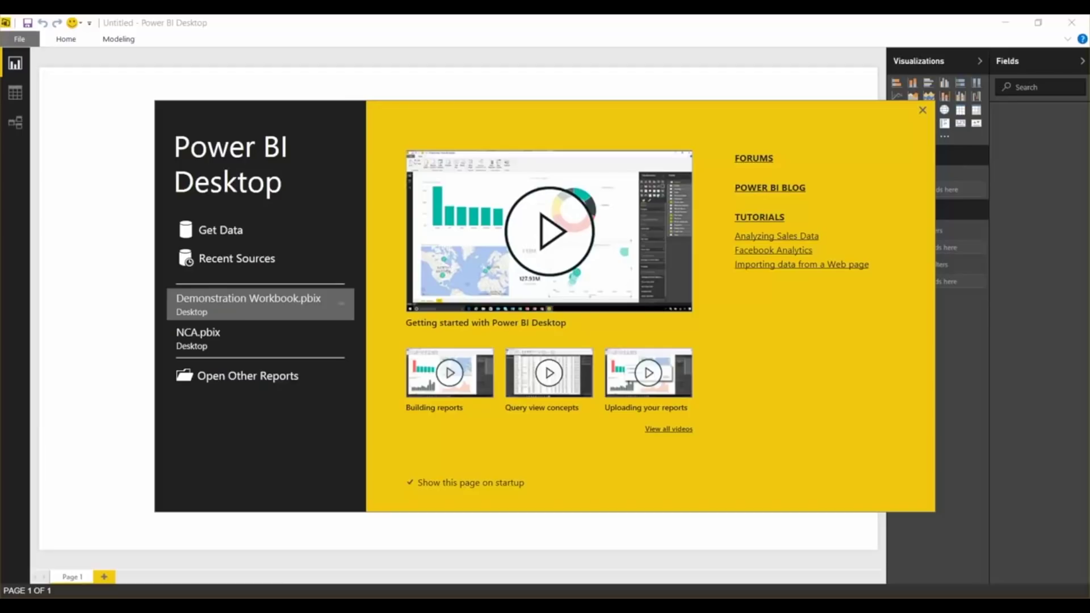
Step: From the start screen, open Get Data to show the list of data source connectors
{"action": "left_click", "coordinate": [217, 232]}
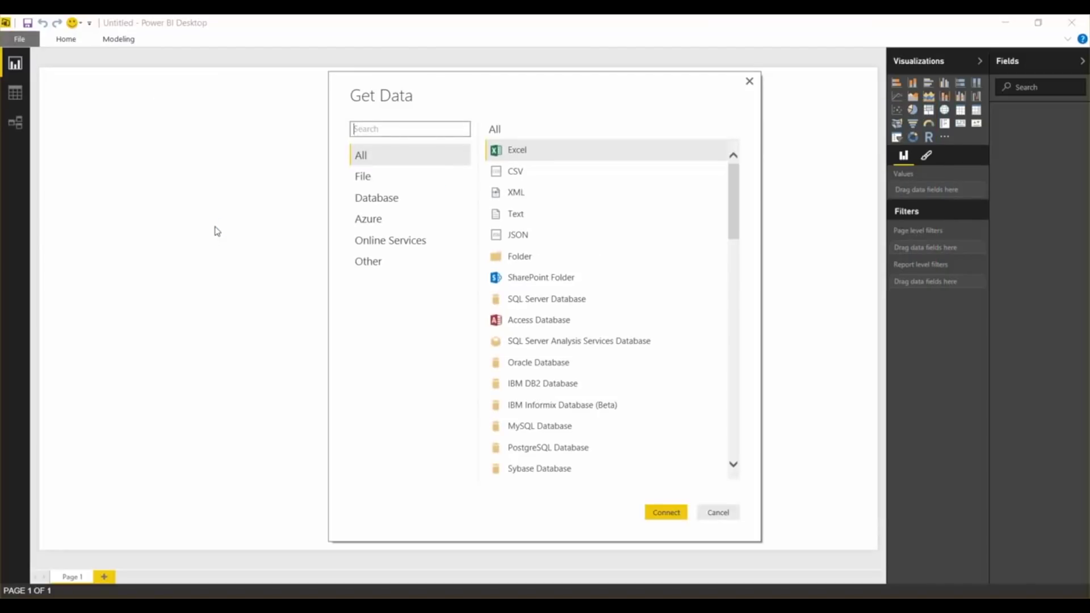
Step: Select SQL Server Analysis Services Database in the Get Data All list
{"action": "left_click", "coordinate": [635, 342]}
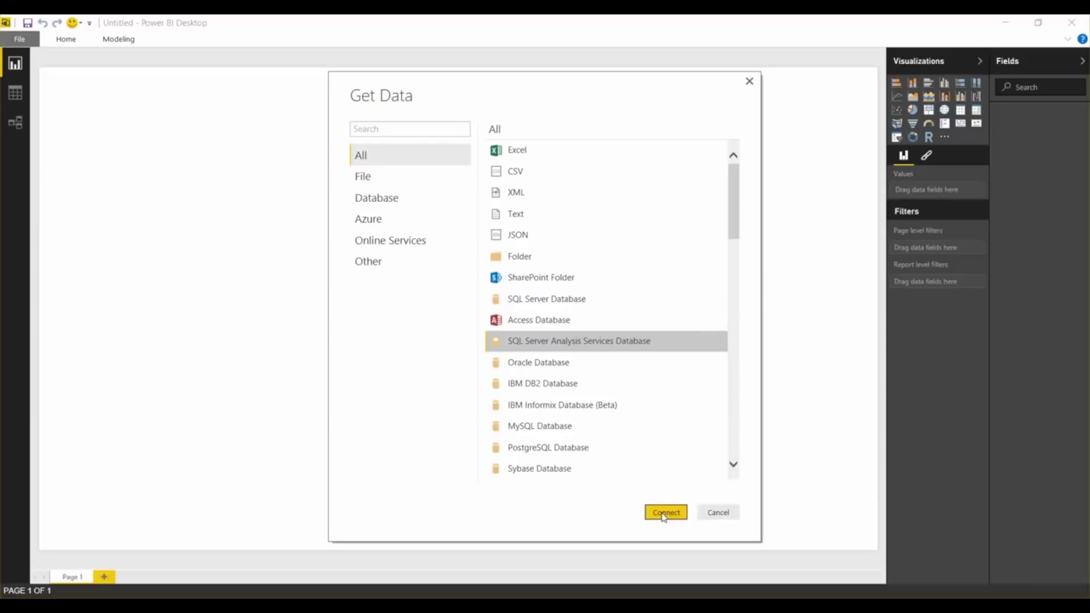
{"action": "left_click", "coordinate": [664, 514]}
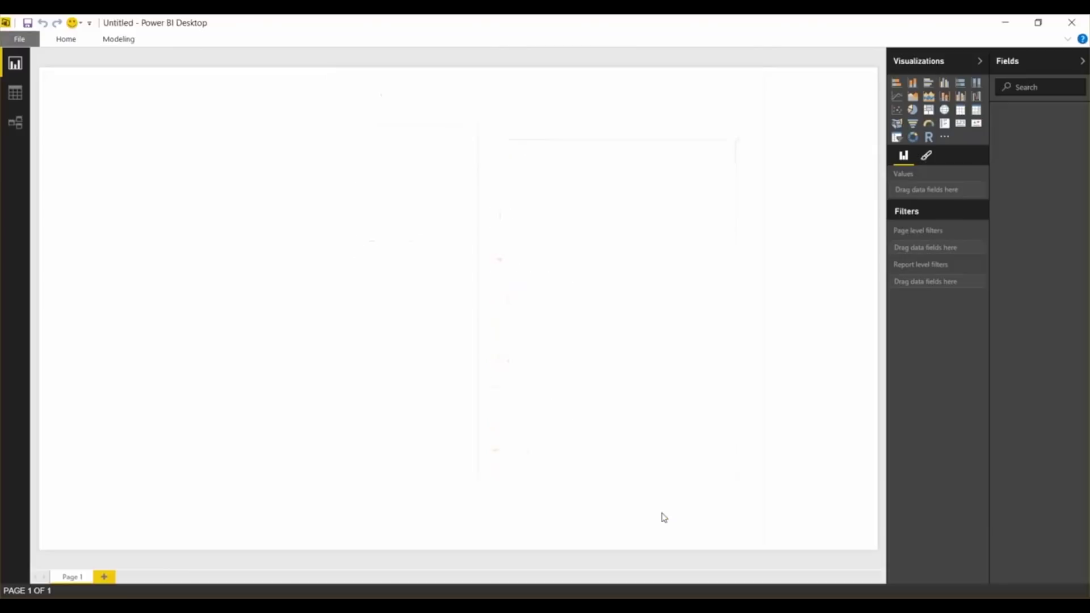
{"action": "left_click", "coordinate": [370, 268]}
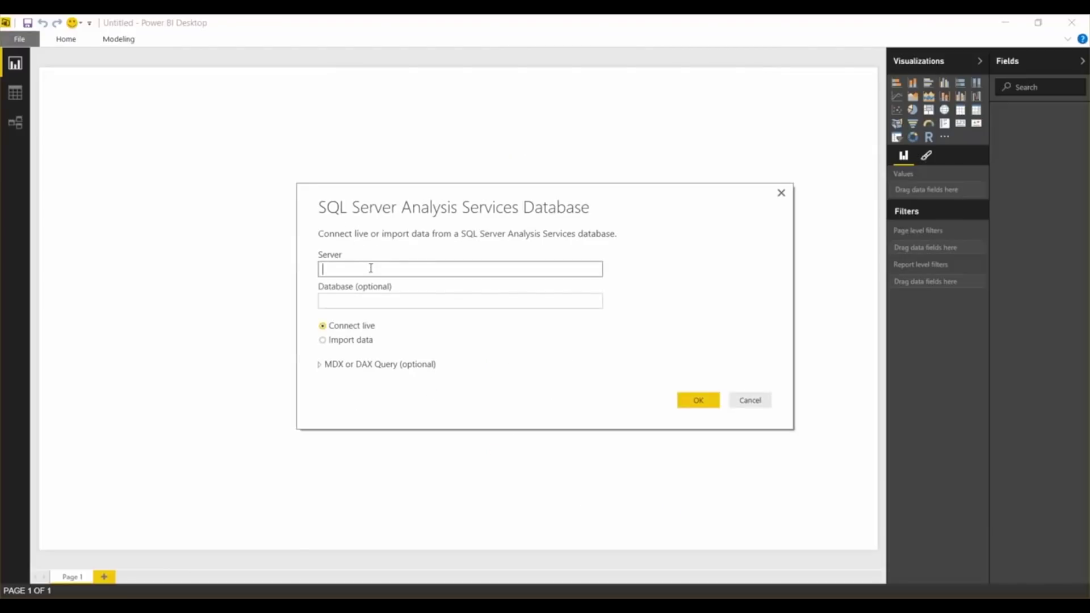
{"action": "type", "text": "https://excel.ncanalytics.com"}
{"action": "left_click", "coordinate": [323, 339]}
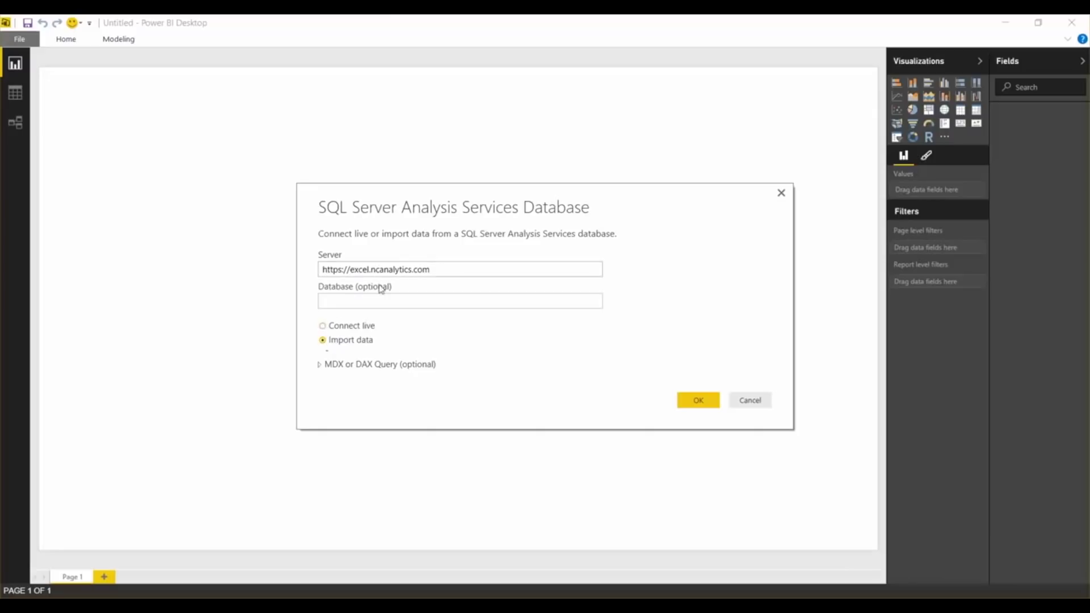
{"action": "left_click", "coordinate": [693, 402]}
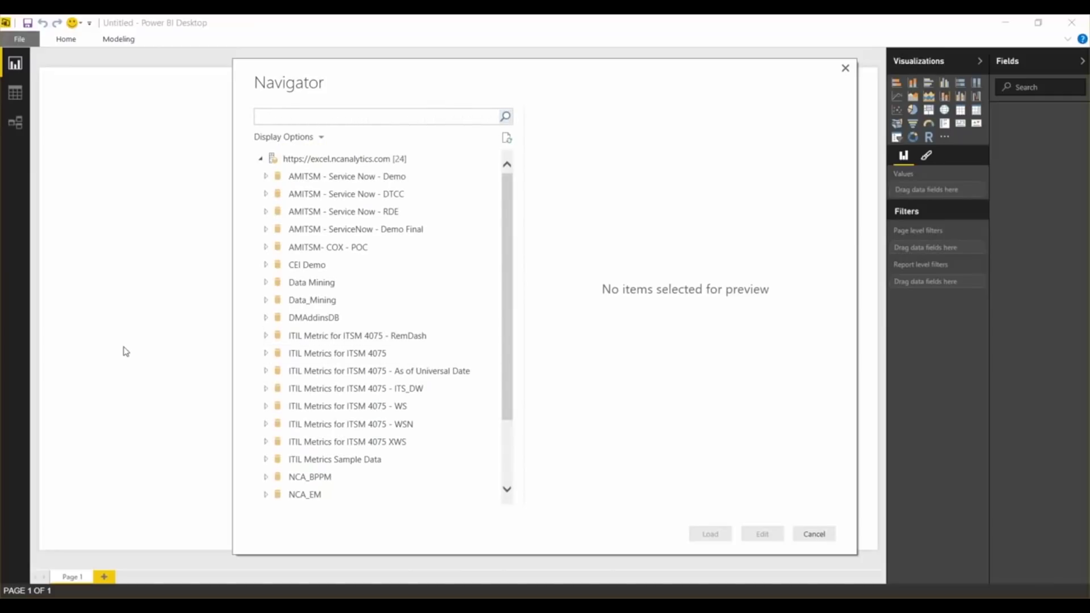
Step: Check Value under RemDash > CMDB Management > Measures > Average CI Age
{"action": "left_click", "coordinate": [266, 336]}
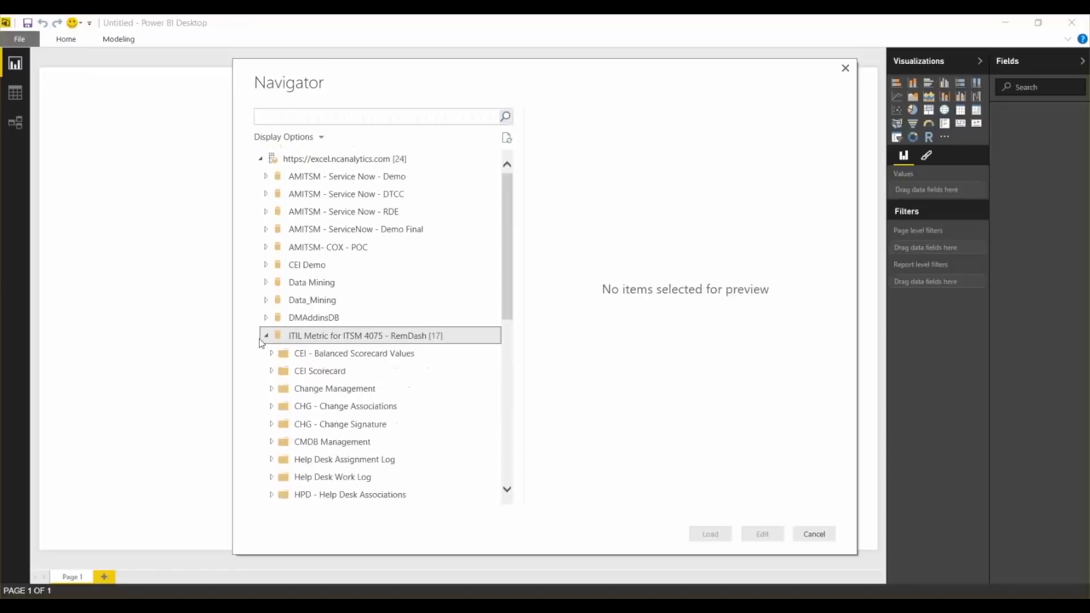
{"action": "scroll", "coordinate": [263, 341], "scroll_direction": "down", "scroll_amount": 2}
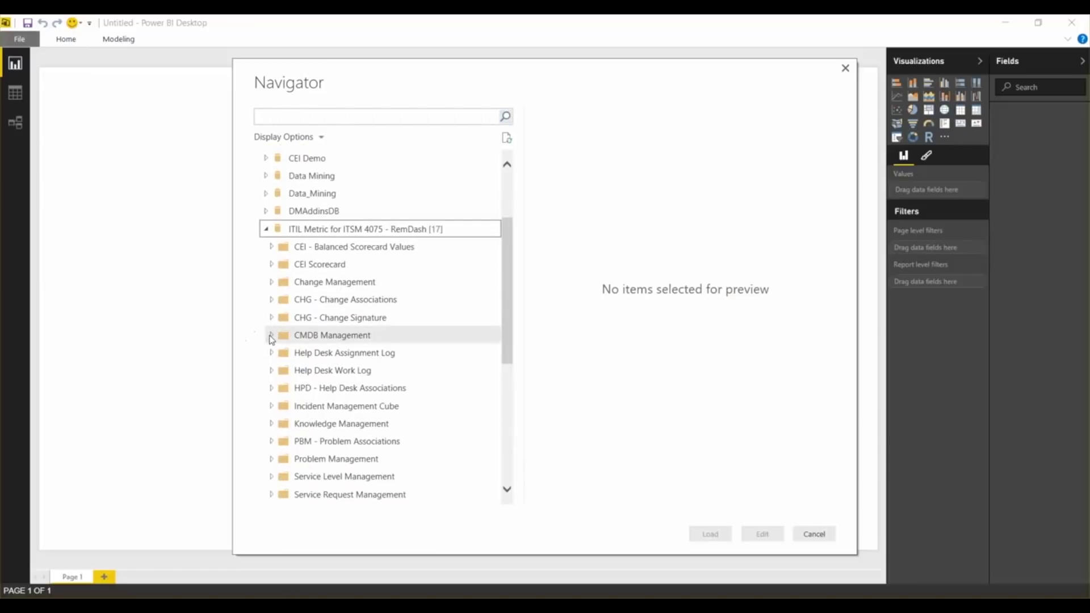
{"action": "left_click", "coordinate": [271, 336]}
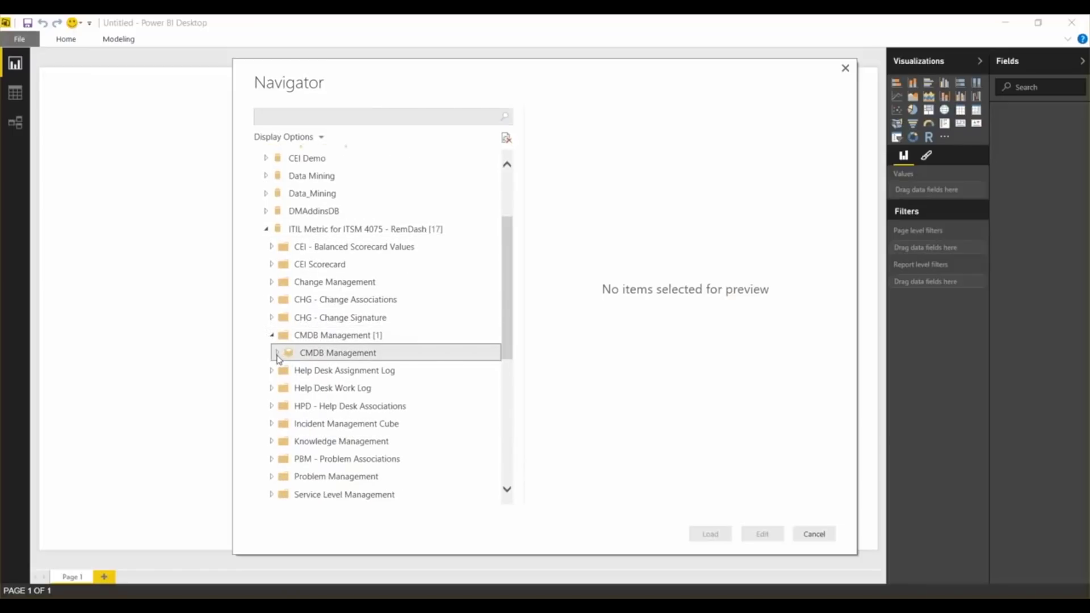
{"action": "scroll", "coordinate": [280, 342], "scroll_direction": "down", "scroll_amount": 1}
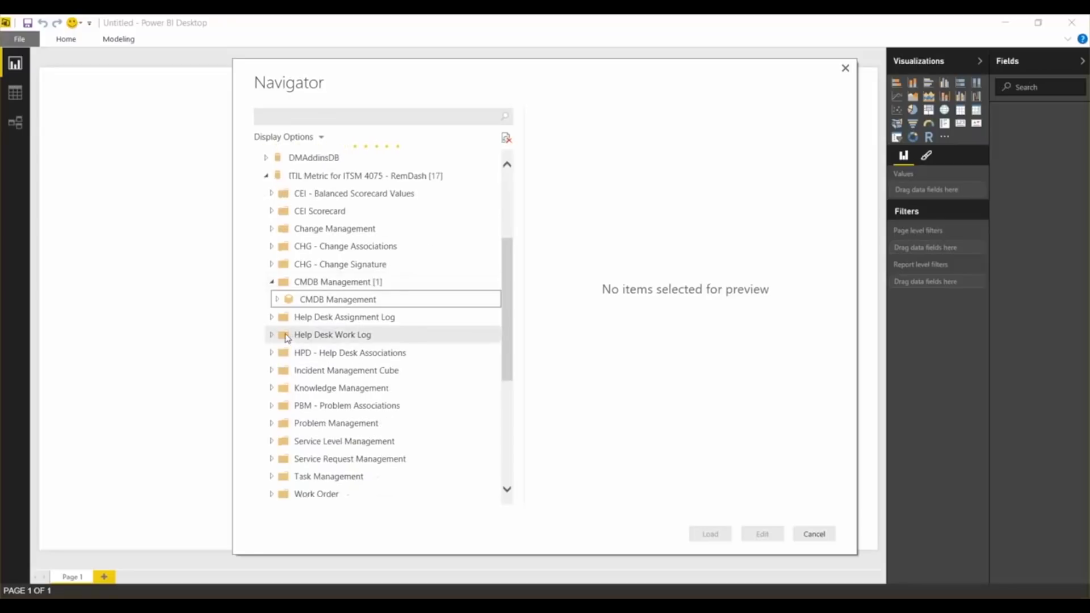
{"action": "left_click", "coordinate": [277, 299]}
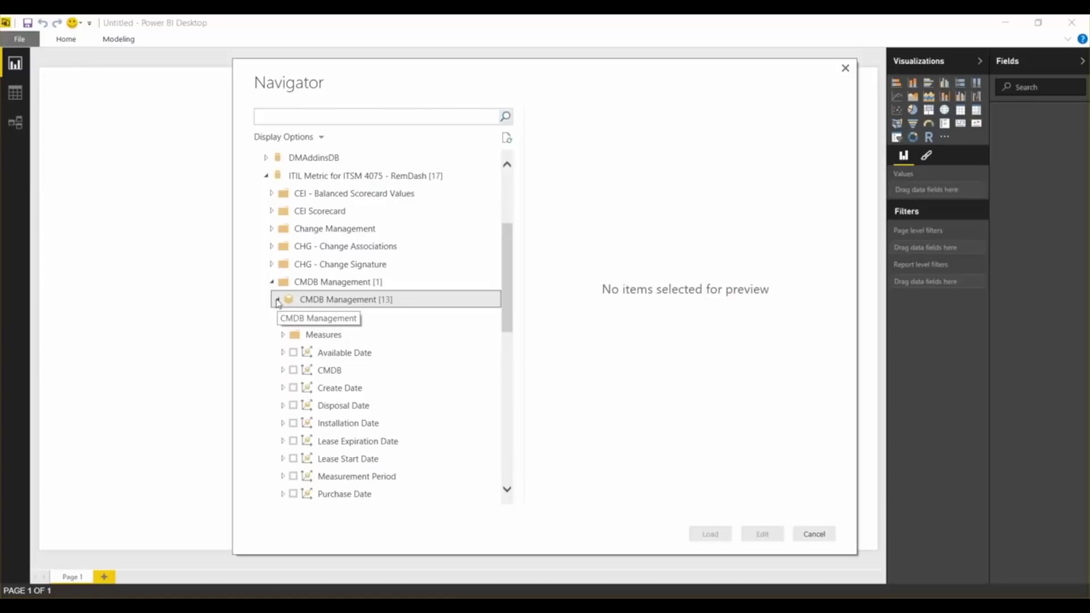
{"action": "left_click", "coordinate": [283, 335]}
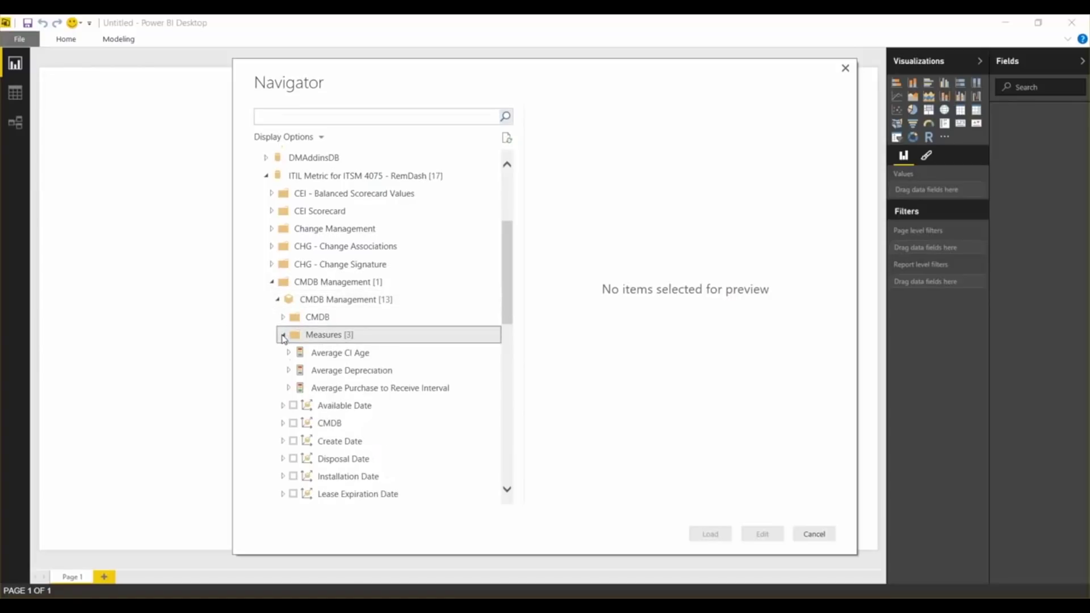
{"action": "left_click", "coordinate": [289, 352]}
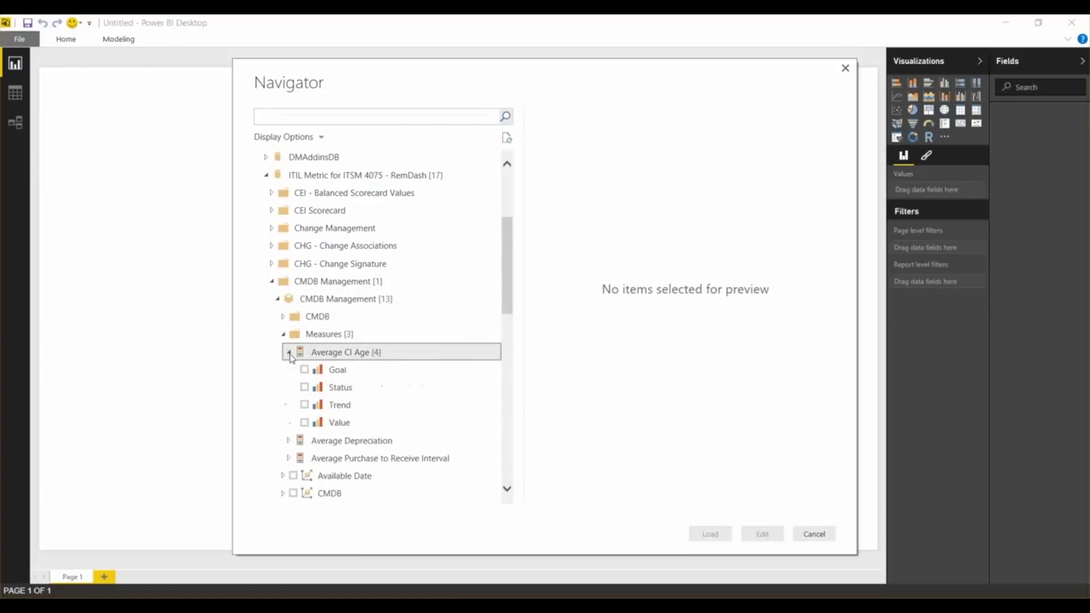
{"action": "left_click", "coordinate": [304, 423]}
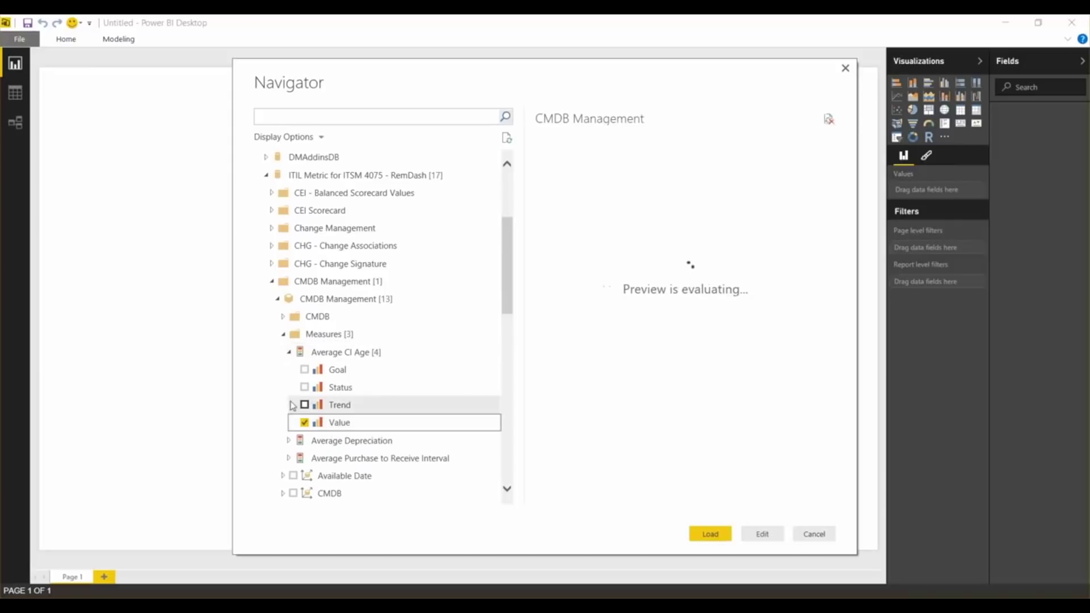
{"action": "scroll", "coordinate": [291, 406], "scroll_direction": "down", "scroll_amount": 3}
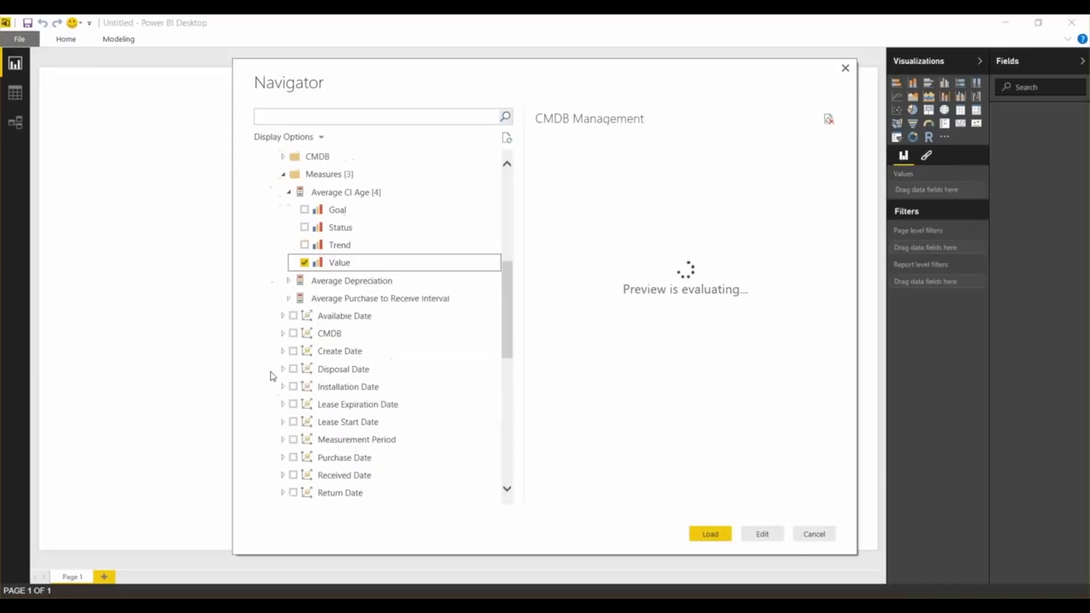
Step: Check CMDB > Computer System > DNS Host Name and load the selection
{"action": "left_click", "coordinate": [281, 334]}
{"action": "scroll", "coordinate": [286, 335], "scroll_direction": "down", "scroll_amount": 1}
{"action": "scroll", "coordinate": [261, 350], "scroll_direction": "down", "scroll_amount": 1}
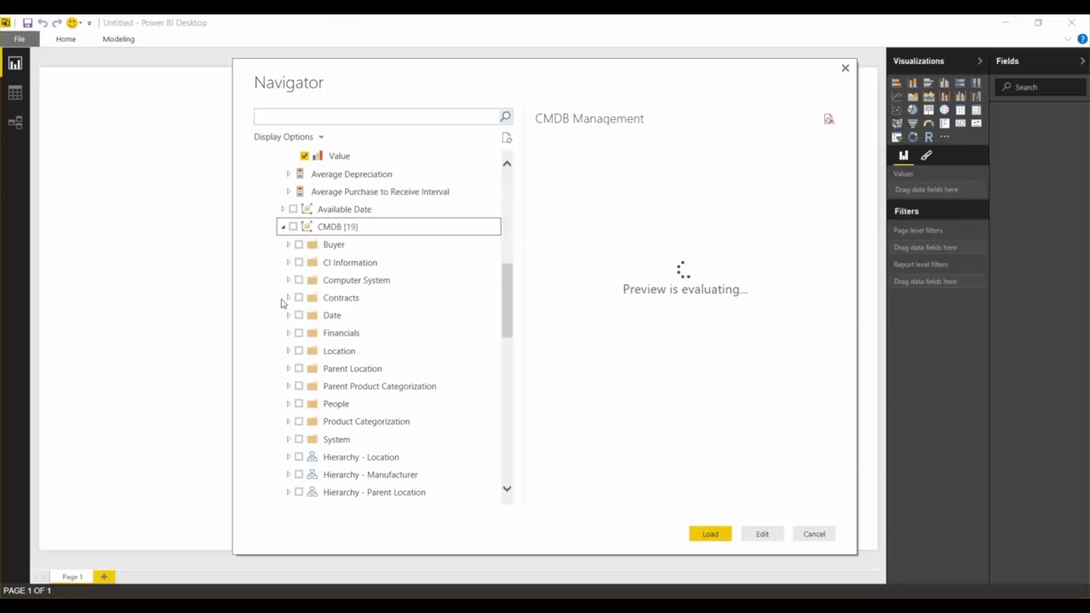
{"action": "left_click", "coordinate": [288, 280]}
{"action": "scroll", "coordinate": [289, 297], "scroll_direction": "down", "scroll_amount": 1}
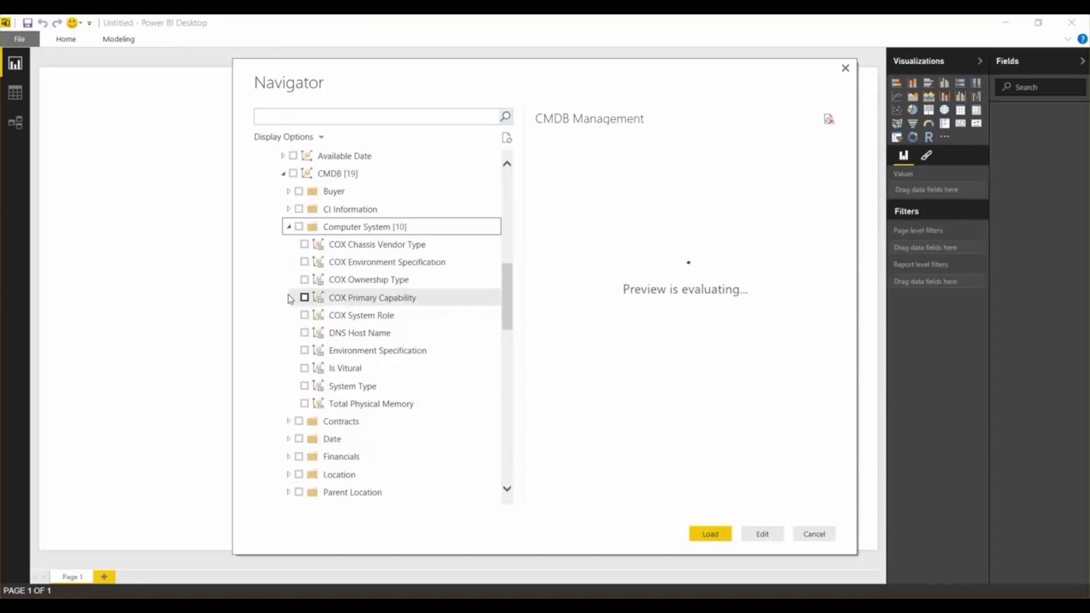
{"action": "left_click", "coordinate": [305, 333]}
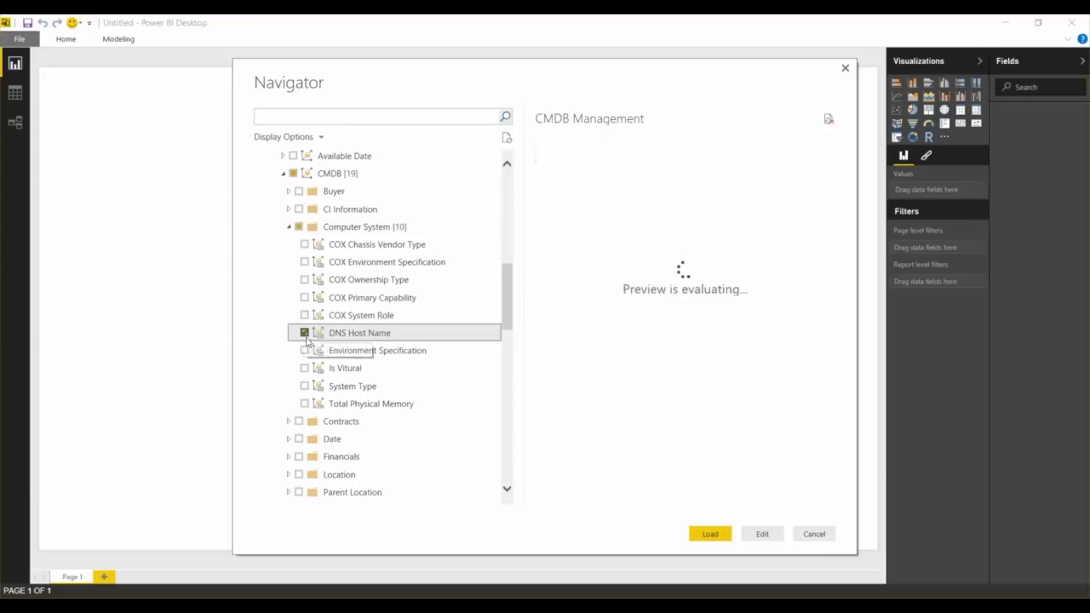
{"action": "left_click", "coordinate": [711, 535]}
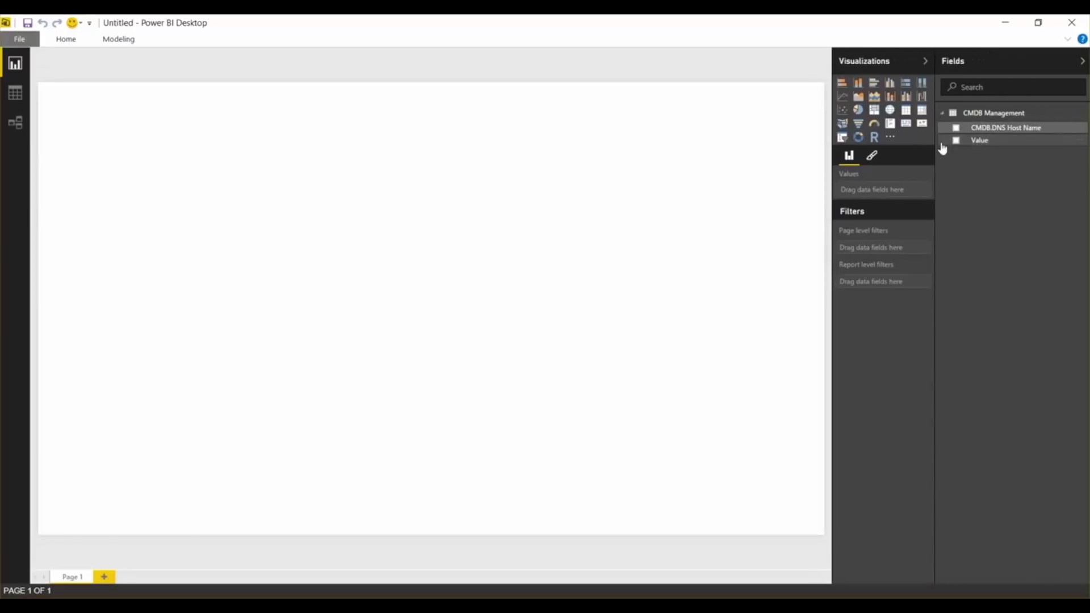
Step: Let the CMDB Management table finish loading into the Fields pane, then return to the Home ribbon
{"action": "left_click", "coordinate": [56, 40]}
{"action": "left_click", "coordinate": [117, 84]}
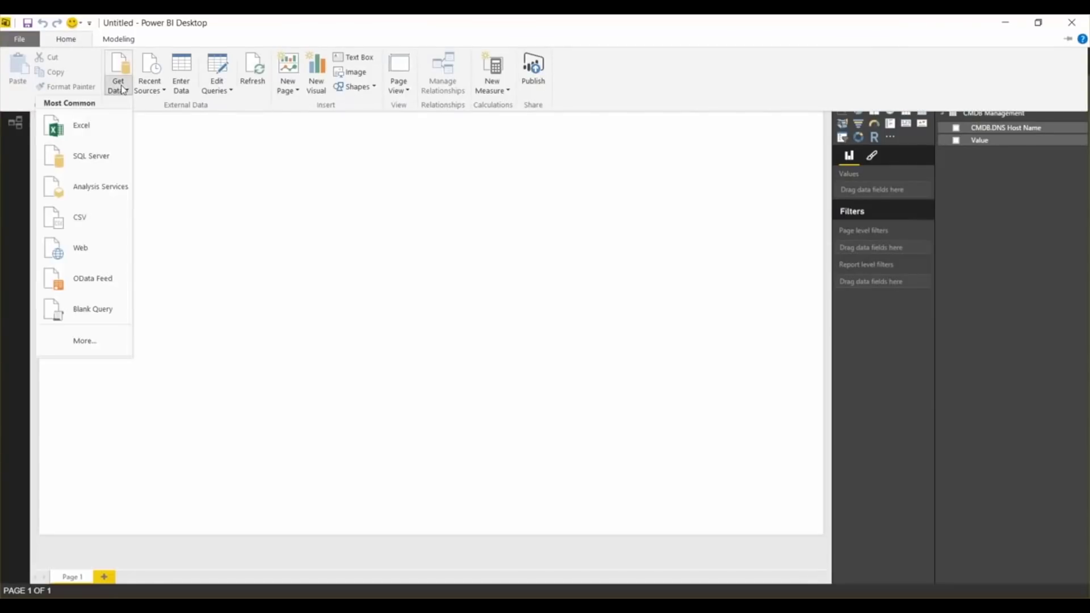
{"action": "left_click", "coordinate": [97, 189]}
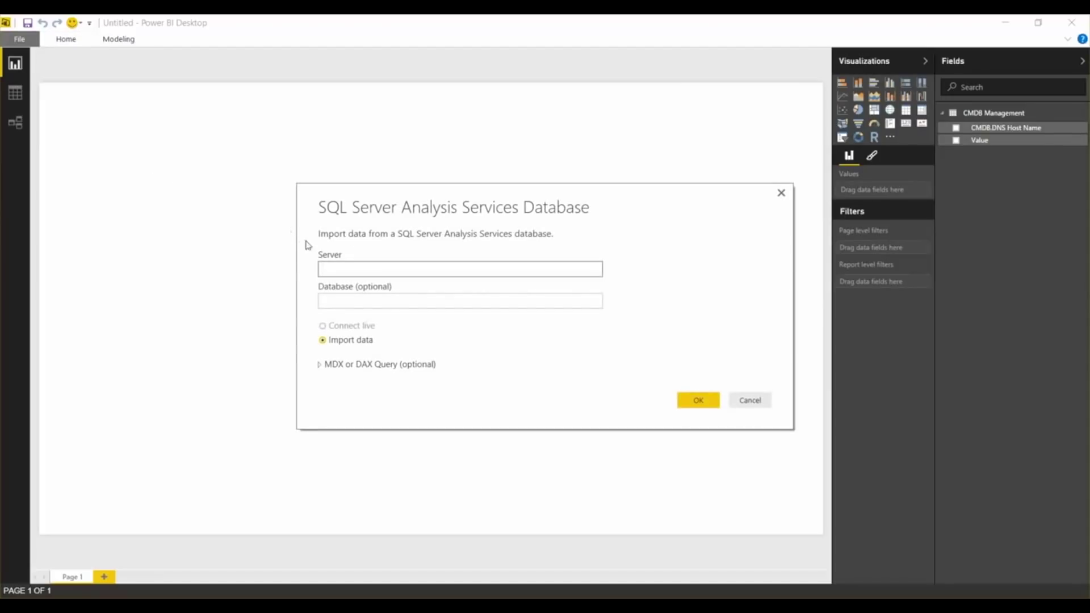
{"action": "type", "text": "https://excel.ncanalytics.com"}
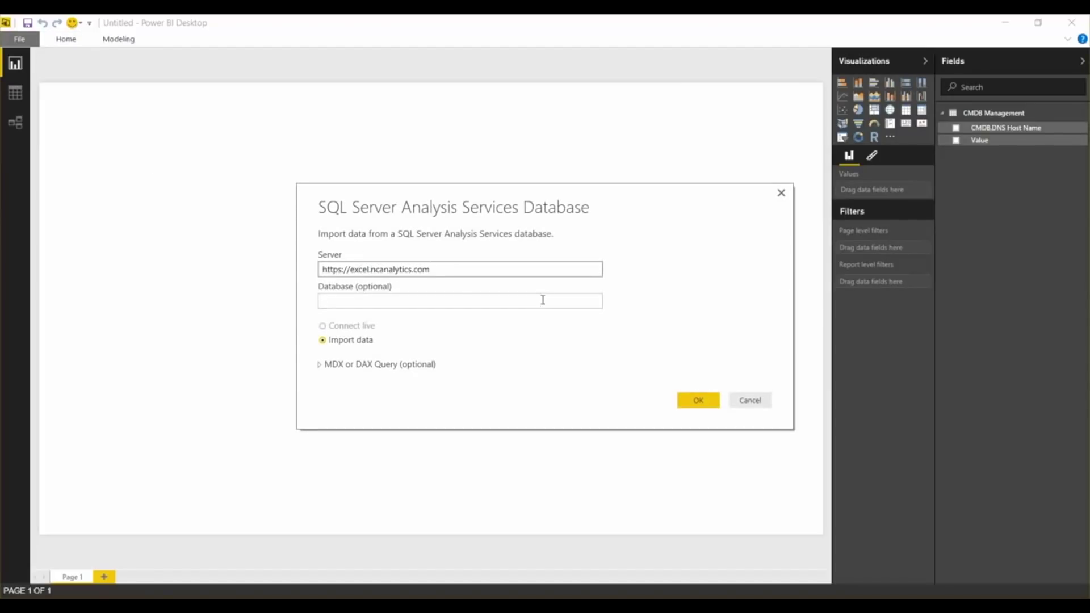
{"action": "left_click", "coordinate": [699, 400]}
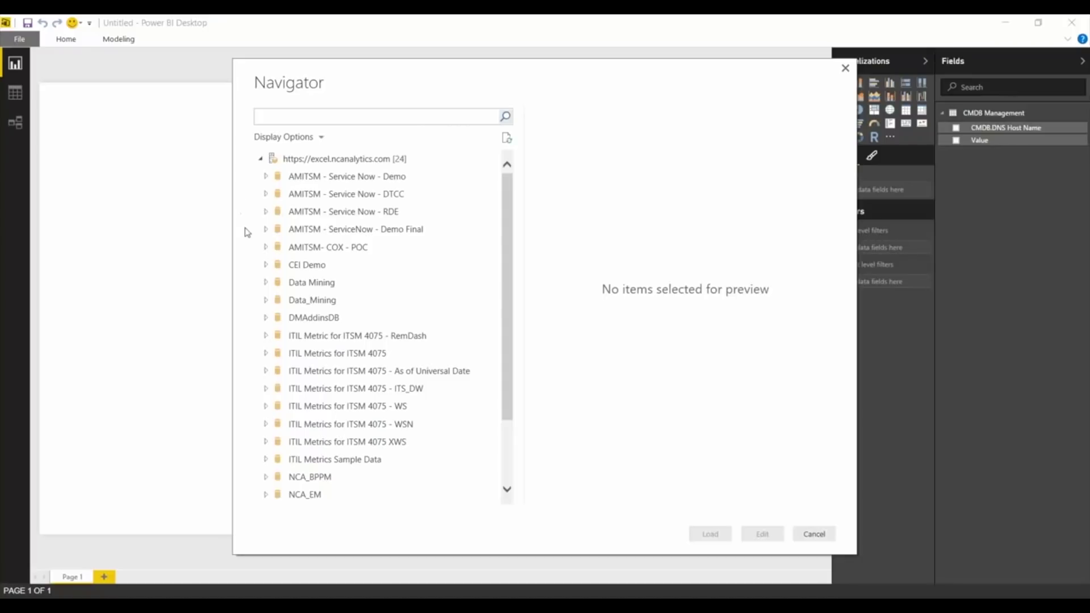
Step: Expand NCA_EM_WS and select its Event Management cube
{"action": "left_click", "coordinate": [265, 336]}
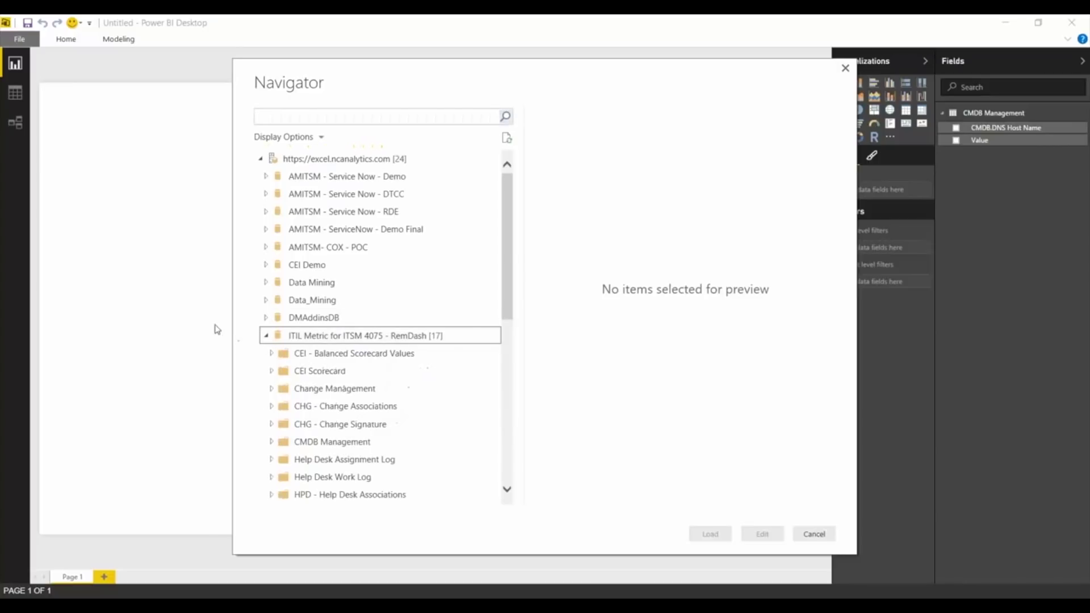
{"action": "scroll", "coordinate": [264, 359], "scroll_direction": "down", "scroll_amount": 3}
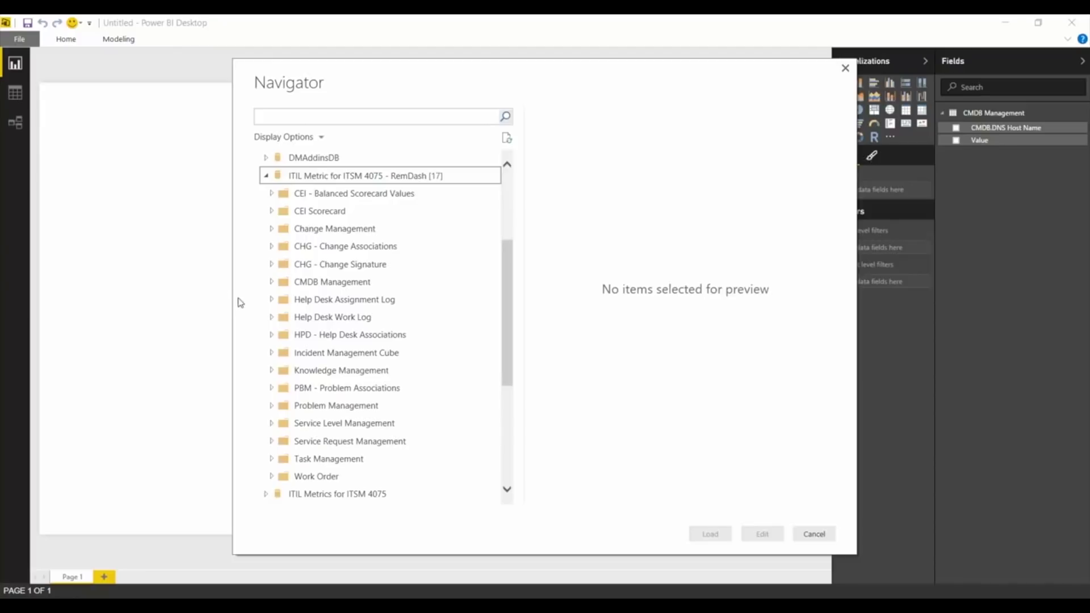
{"action": "scroll", "coordinate": [332, 341], "scroll_direction": "down", "scroll_amount": 4}
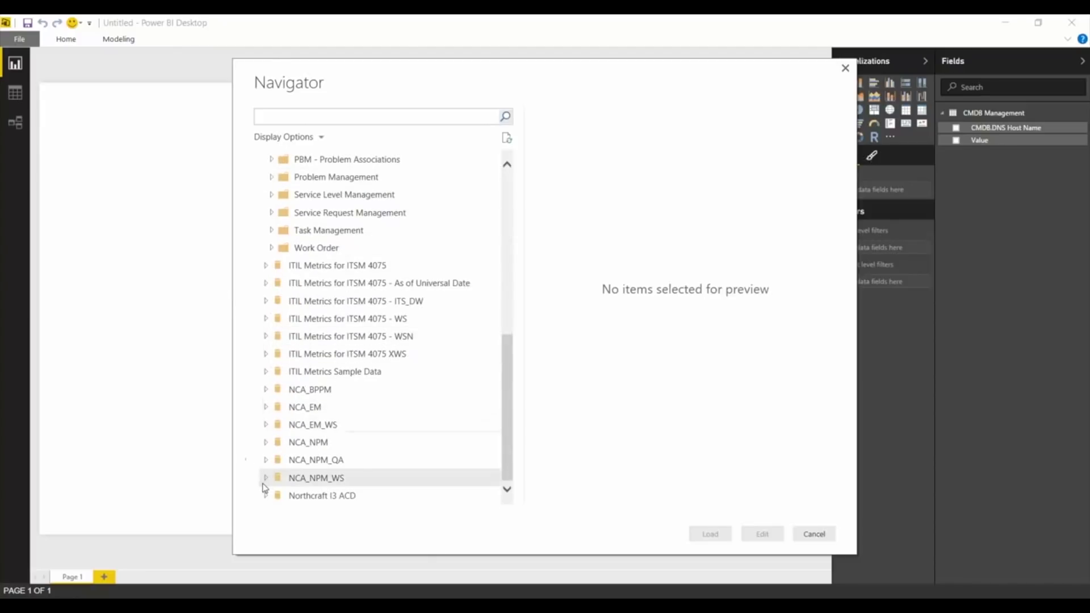
{"action": "left_click", "coordinate": [265, 424]}
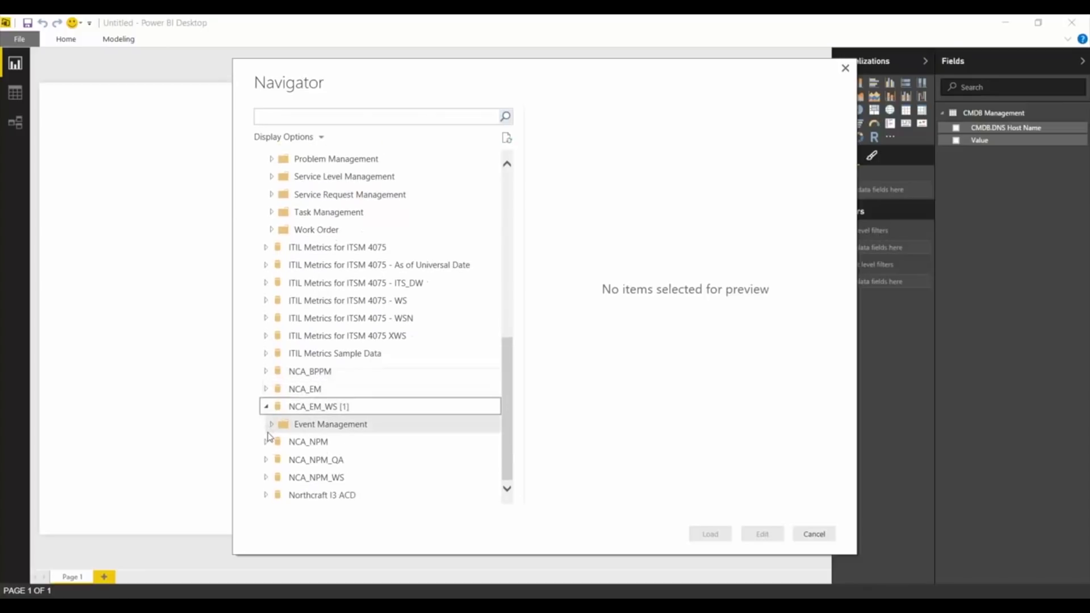
{"action": "left_click", "coordinate": [271, 426]}
{"action": "left_click", "coordinate": [278, 441]}
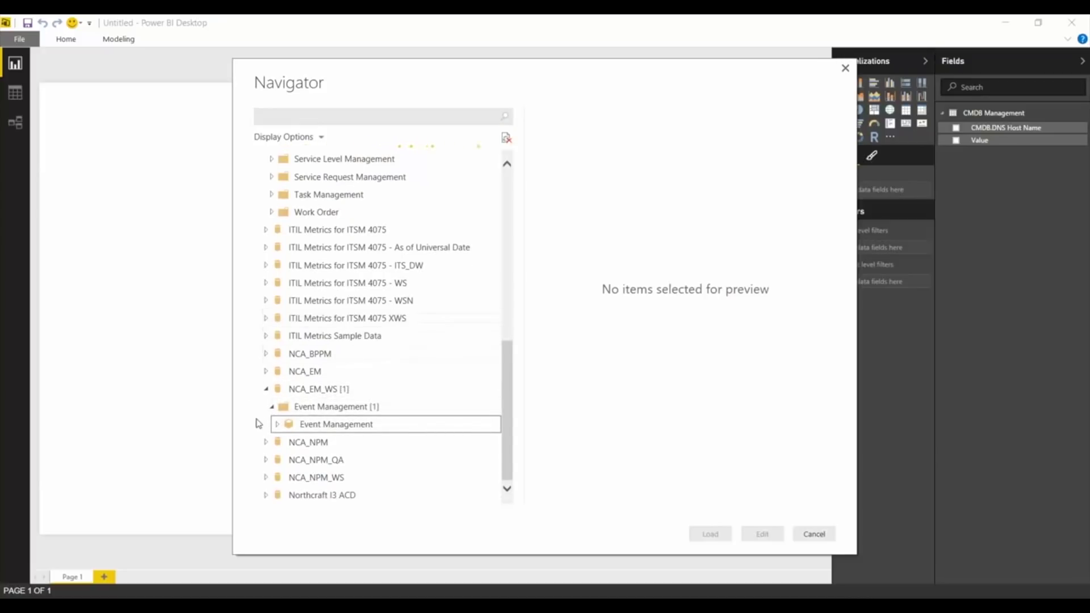
{"action": "scroll", "coordinate": [316, 426], "scroll_direction": "down", "scroll_amount": 1}
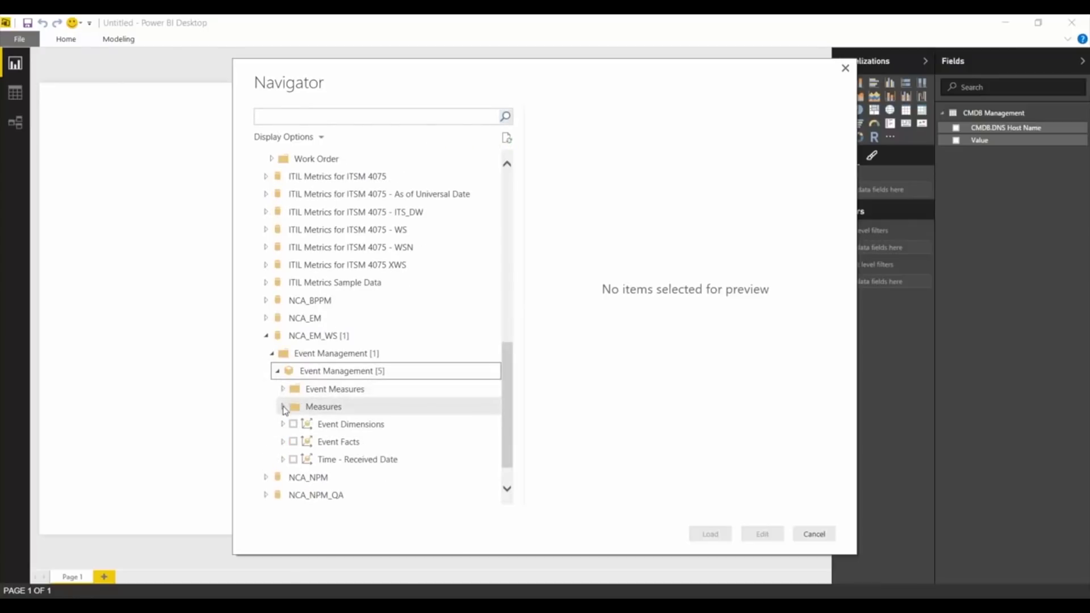
Step: Check Events Critical under Measures > Event Measures > Event Counts
{"action": "left_click", "coordinate": [283, 406]}
{"action": "scroll", "coordinate": [301, 396], "scroll_direction": "down", "scroll_amount": 2}
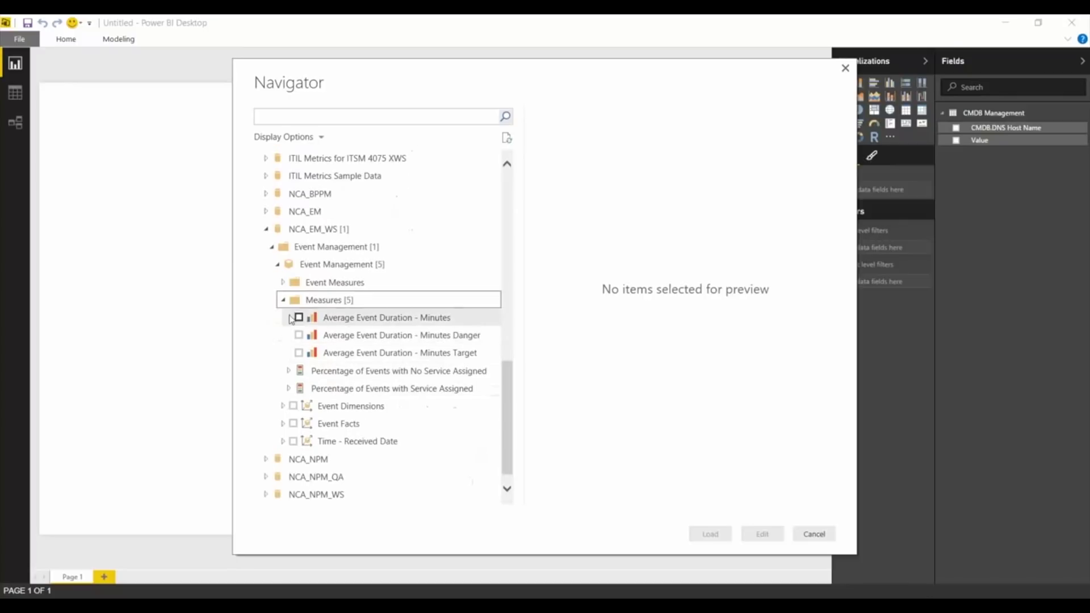
{"action": "left_click", "coordinate": [284, 286]}
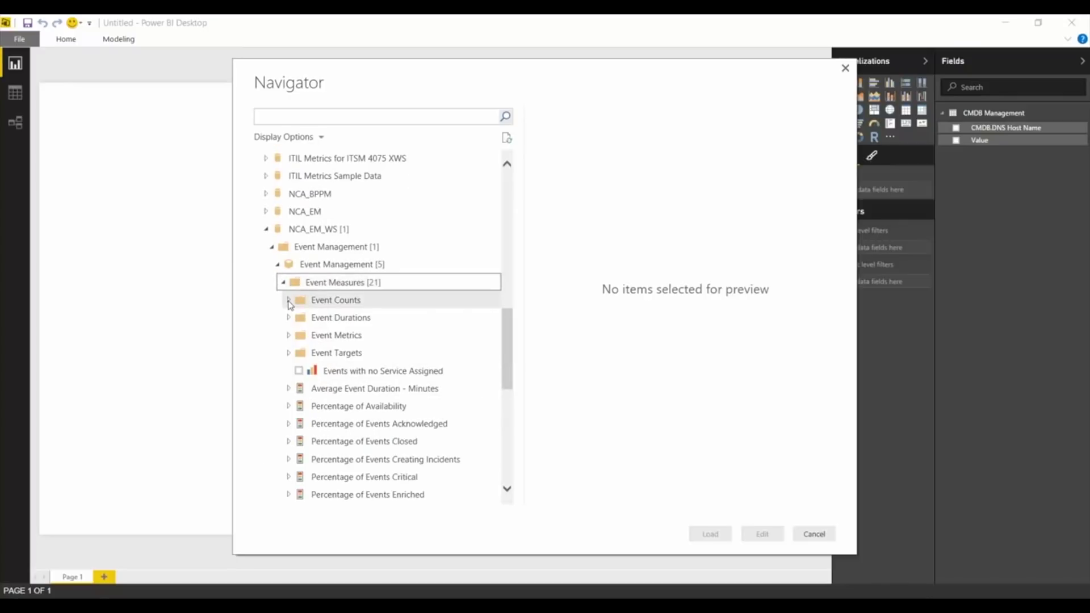
{"action": "left_click", "coordinate": [288, 299]}
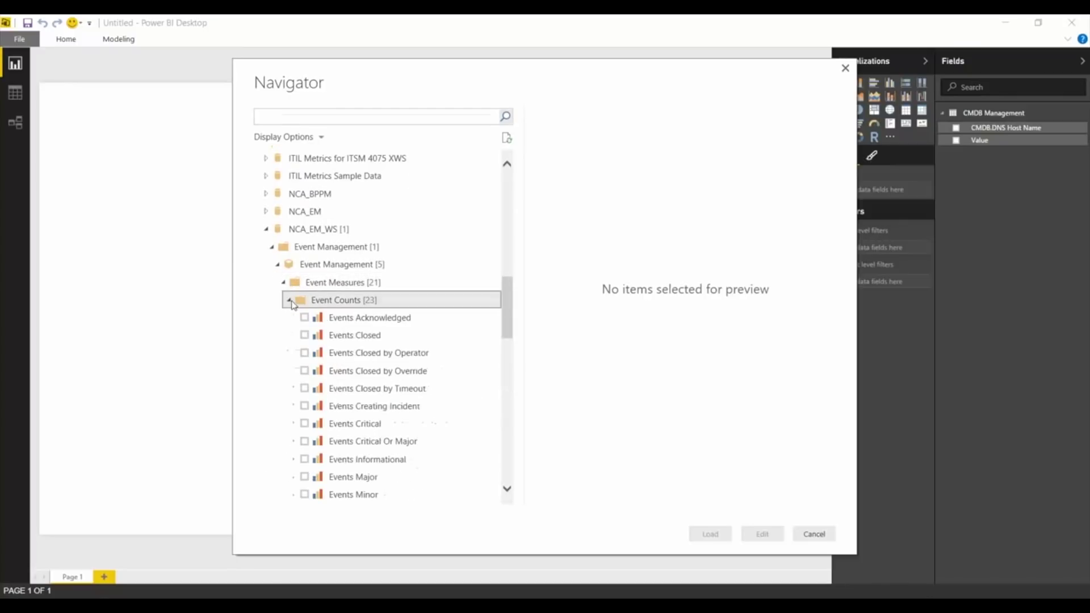
{"action": "left_click", "coordinate": [304, 423]}
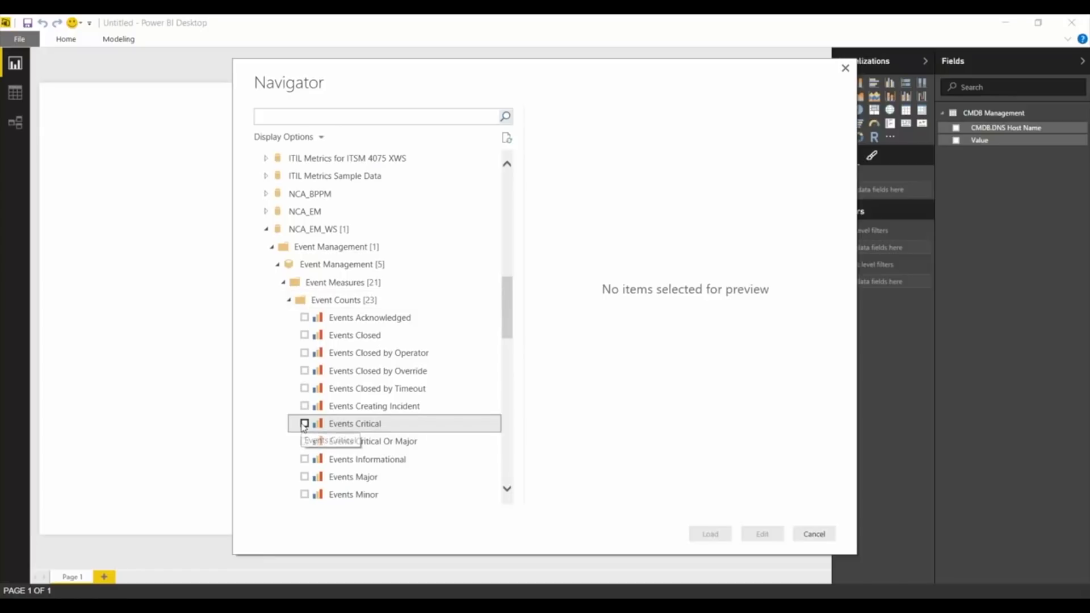
{"action": "scroll", "coordinate": [331, 386], "scroll_direction": "down", "scroll_amount": 5}
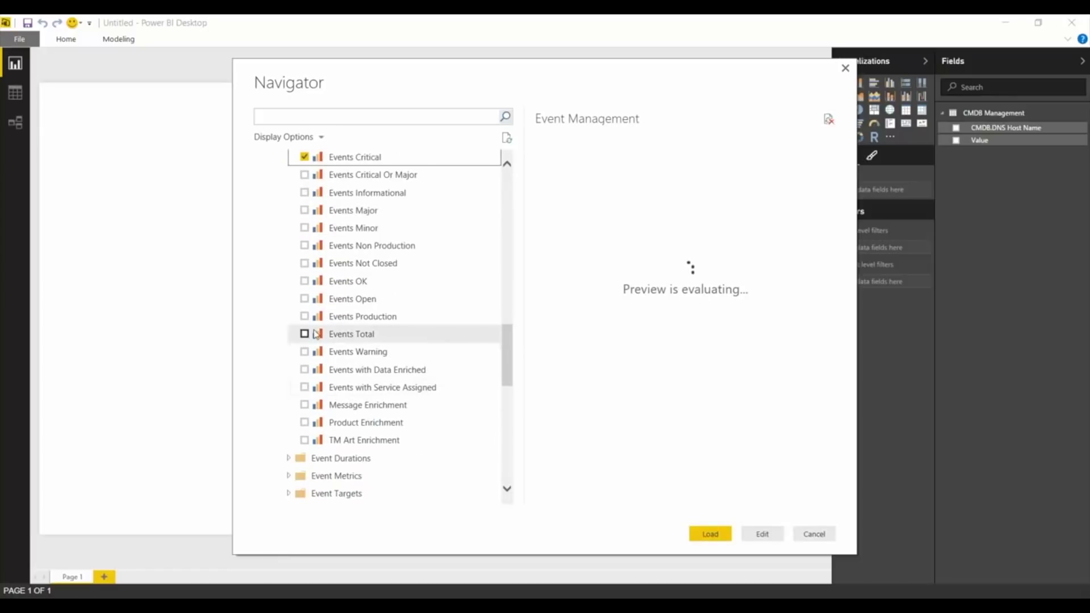
{"action": "scroll", "coordinate": [306, 333], "scroll_direction": "down", "scroll_amount": 2}
{"action": "scroll", "coordinate": [366, 317], "scroll_direction": "down", "scroll_amount": 2}
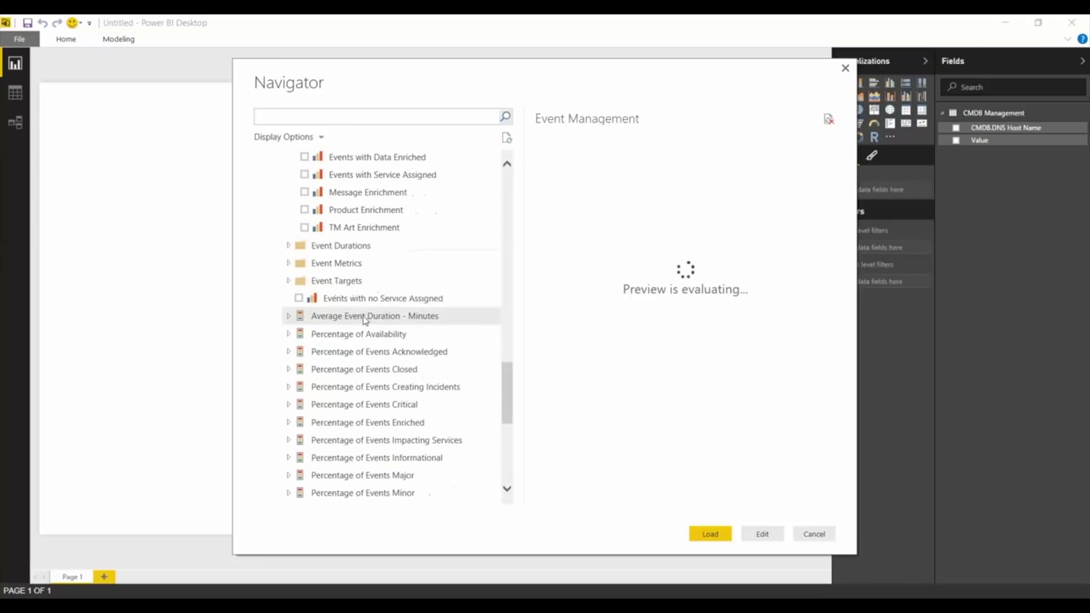
{"action": "scroll", "coordinate": [361, 328], "scroll_direction": "down", "scroll_amount": 1}
{"action": "scroll", "coordinate": [325, 335], "scroll_direction": "down", "scroll_amount": 2}
{"action": "scroll", "coordinate": [325, 335], "scroll_direction": "down", "scroll_amount": 3}
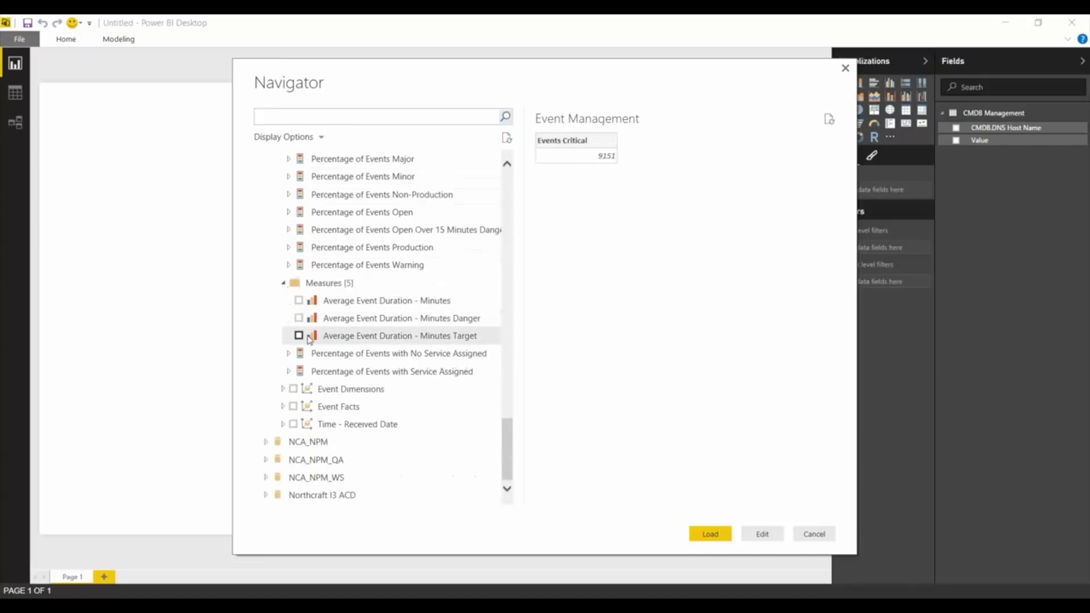
Step: Check Event Dimensions > Hierarchy - Host and load the selection
{"action": "left_click", "coordinate": [282, 389]}
{"action": "scroll", "coordinate": [315, 375], "scroll_direction": "down", "scroll_amount": 2}
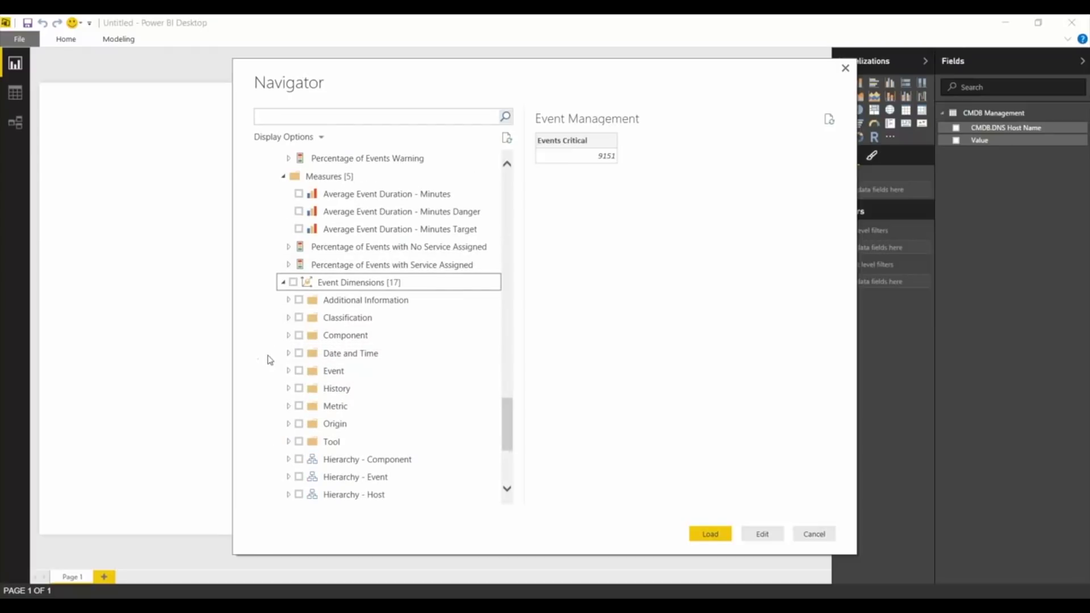
{"action": "scroll", "coordinate": [282, 365], "scroll_direction": "down", "scroll_amount": 2}
{"action": "left_click", "coordinate": [298, 388]}
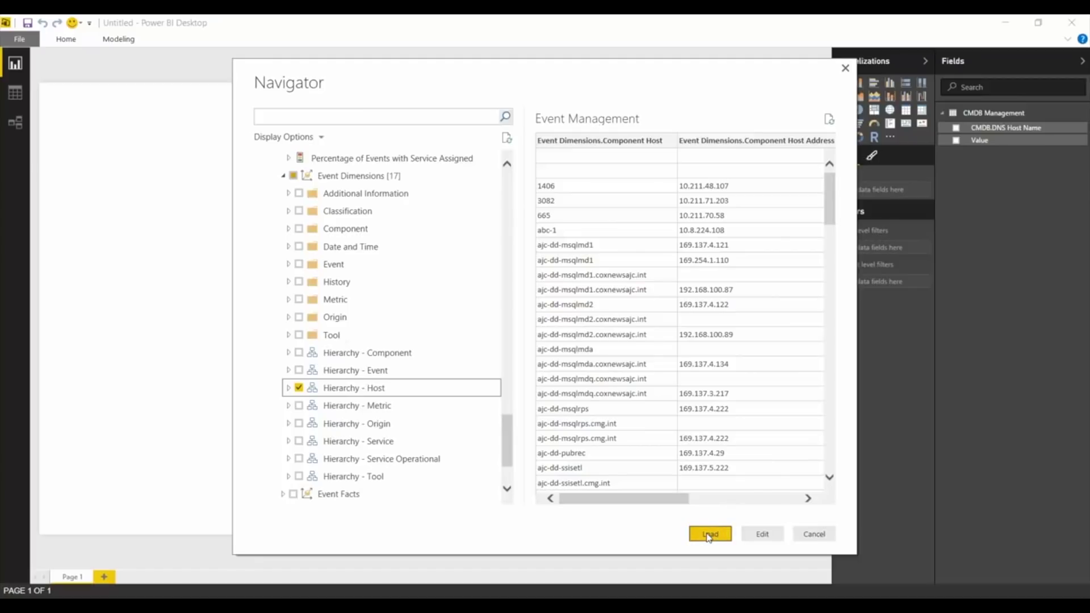
{"action": "left_click", "coordinate": [707, 535]}
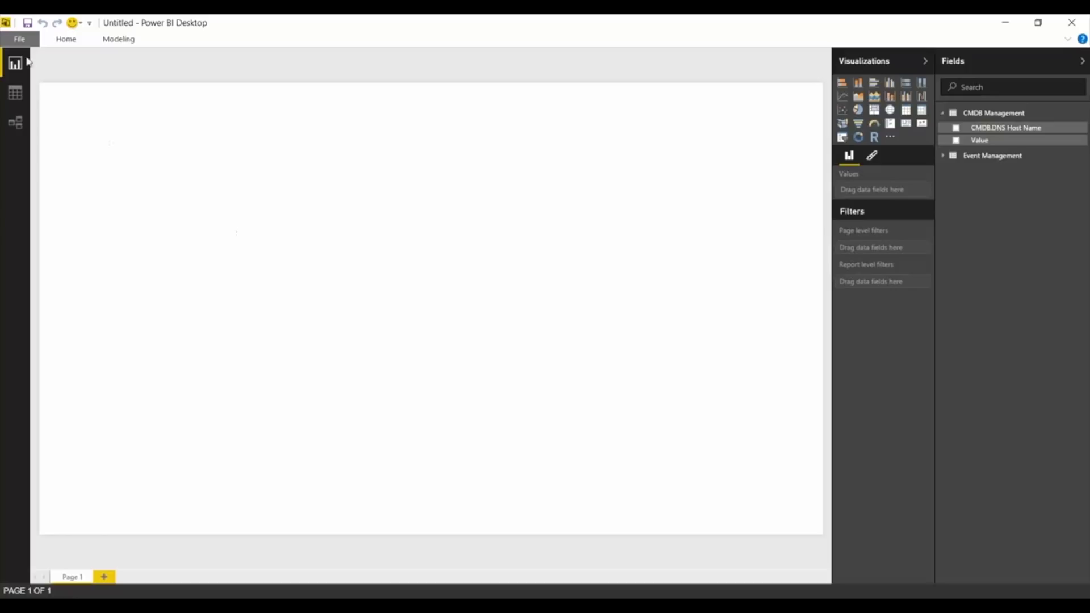
Step: Define a new relationship between CMDB.DNS Host Name and Event Dimensions.Component Host
{"action": "left_click", "coordinate": [946, 157]}
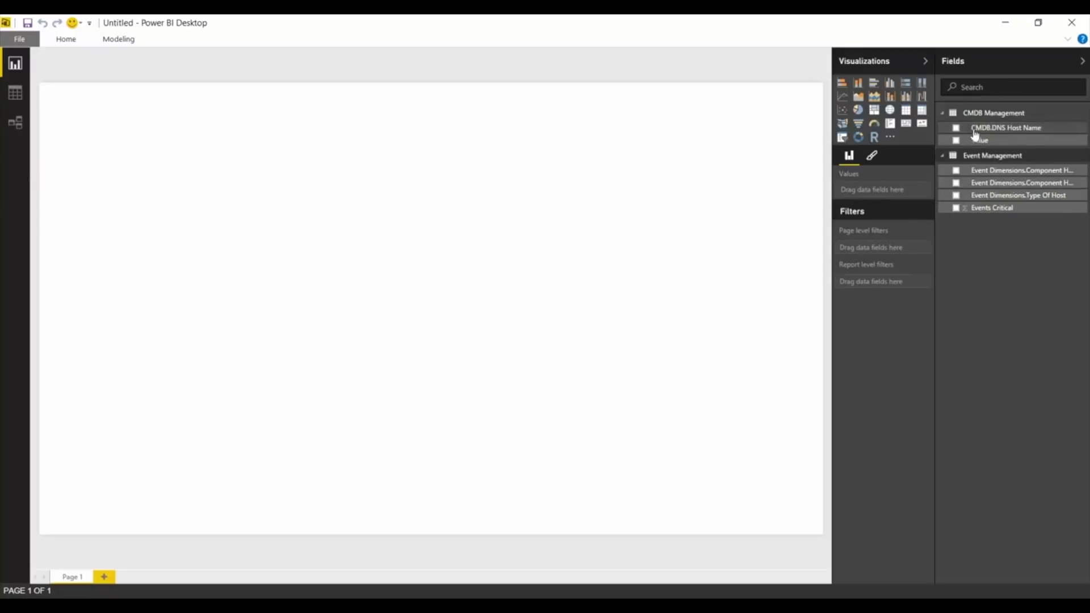
{"action": "left_click", "coordinate": [119, 39]}
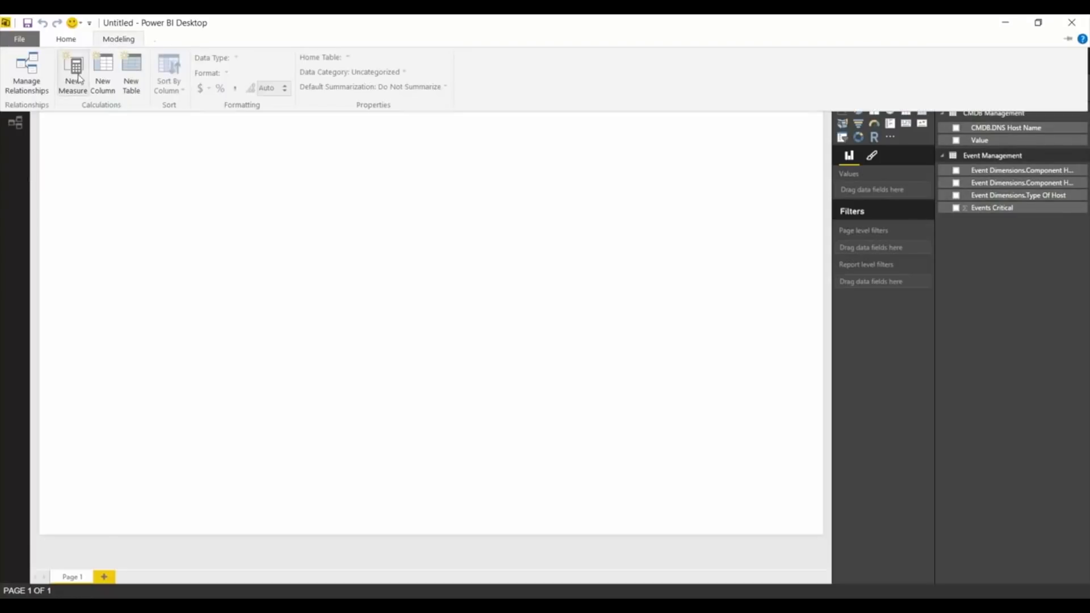
{"action": "left_click", "coordinate": [25, 78]}
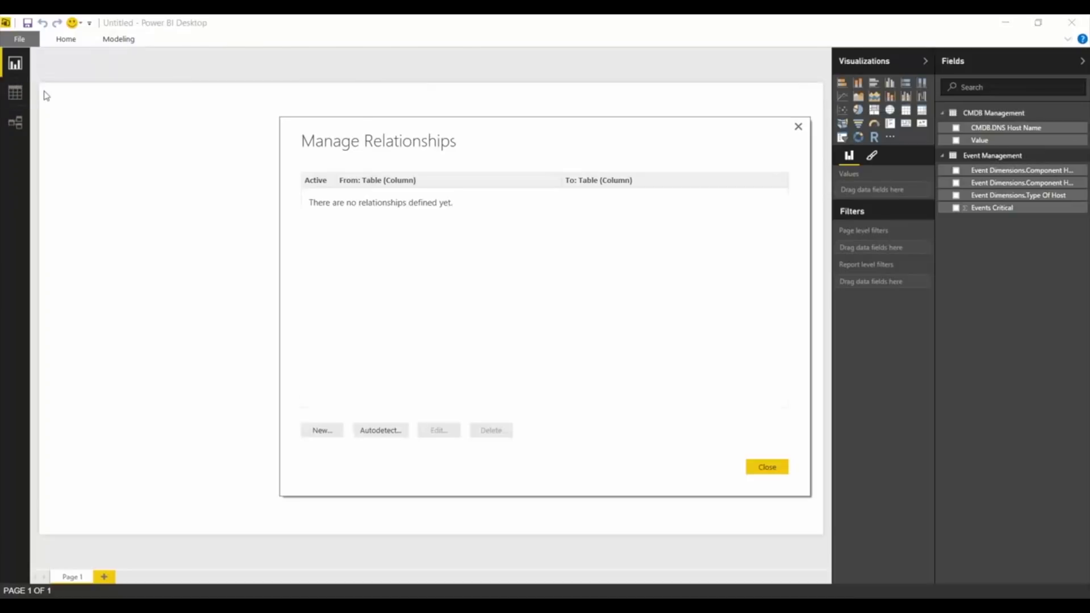
{"action": "left_click", "coordinate": [321, 429]}
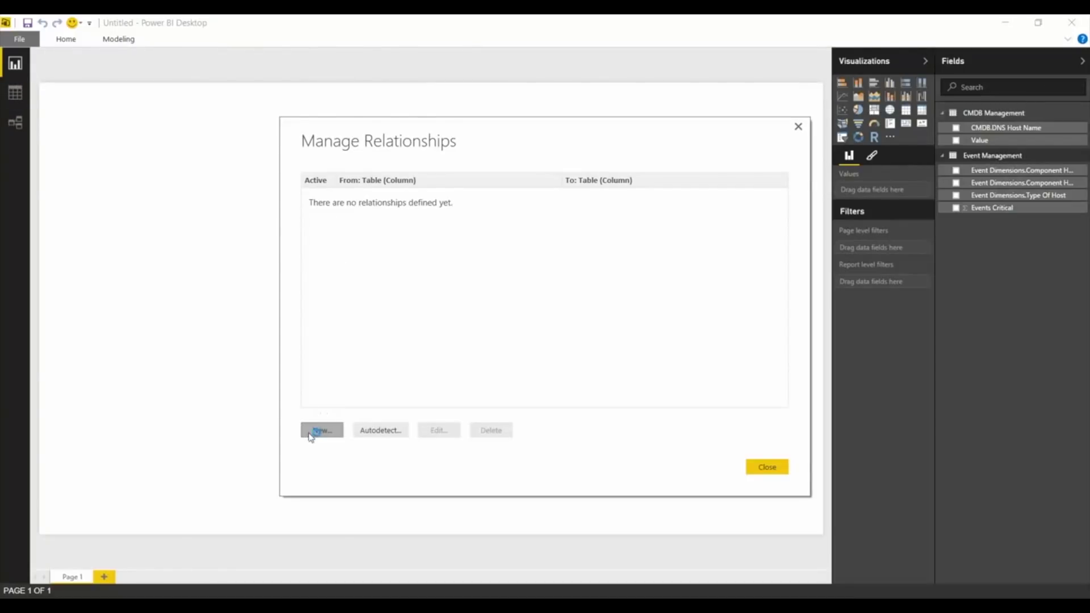
{"action": "left_click", "coordinate": [497, 178]}
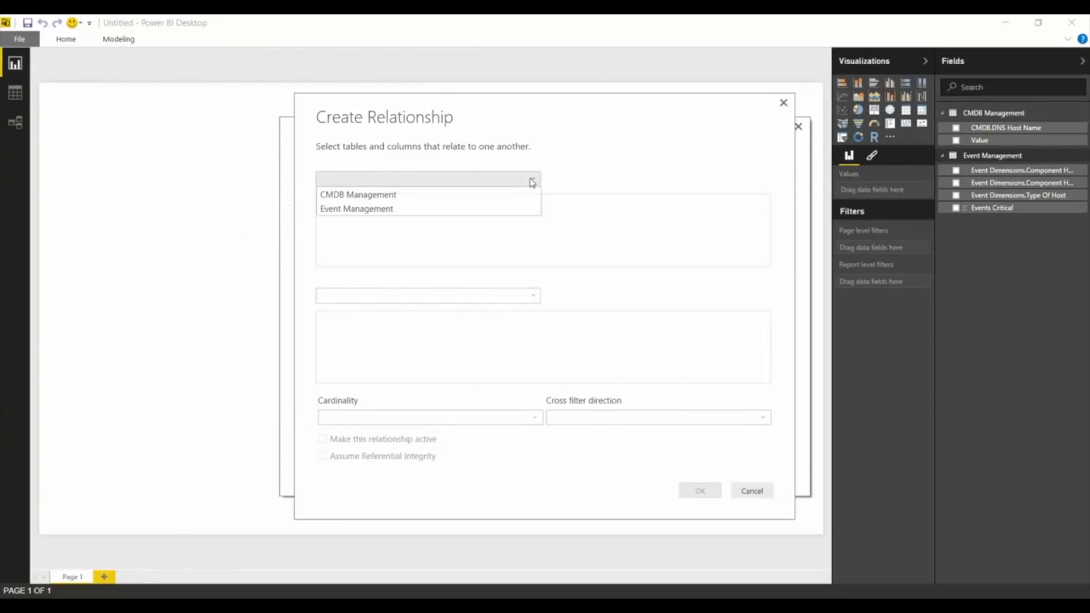
{"action": "left_click", "coordinate": [418, 195]}
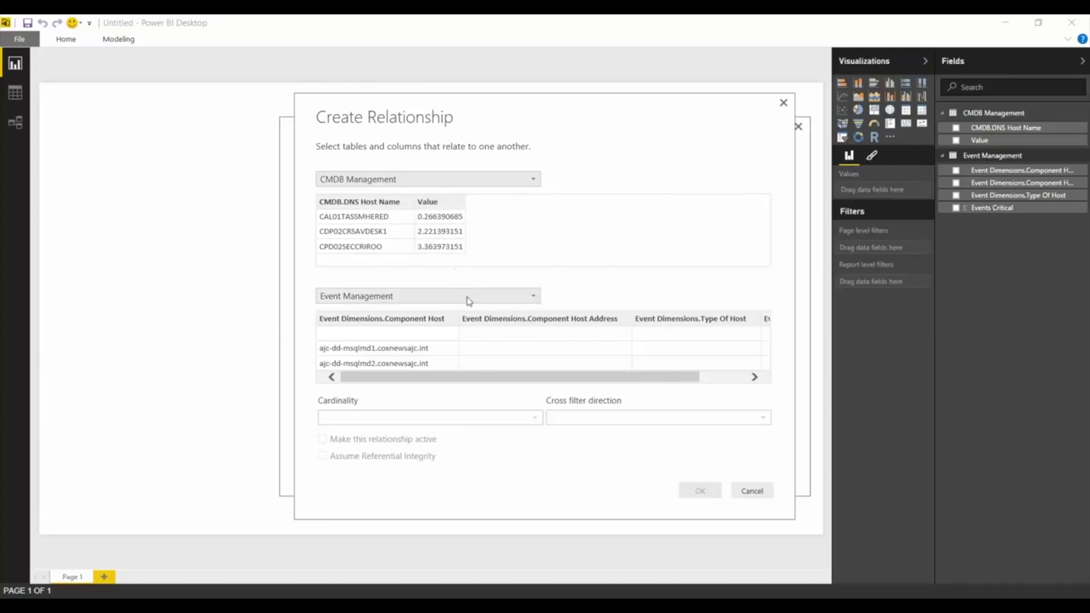
{"action": "left_click", "coordinate": [357, 208]}
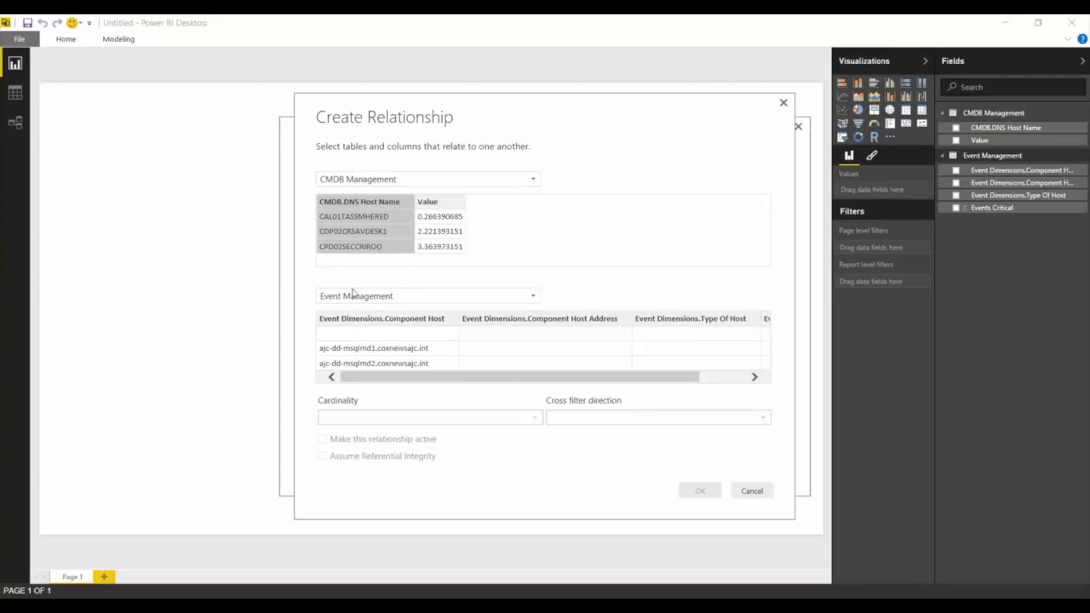
{"action": "left_click", "coordinate": [355, 321]}
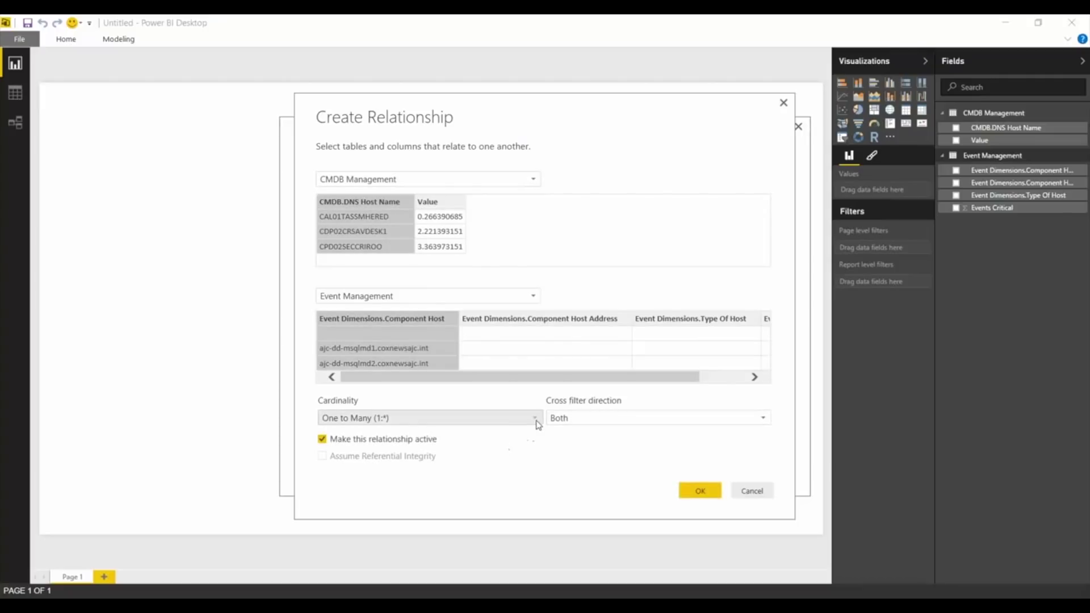
Step: Set the relationship's cross filter to Single, save it, and close Manage Relationships
{"action": "left_click", "coordinate": [696, 419]}
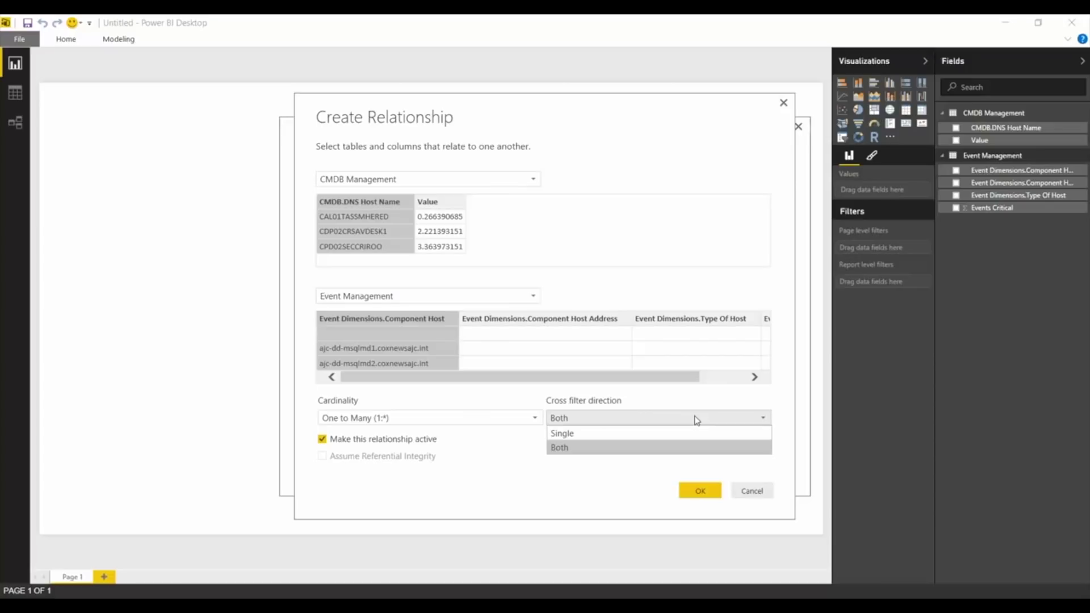
{"action": "left_click", "coordinate": [640, 433]}
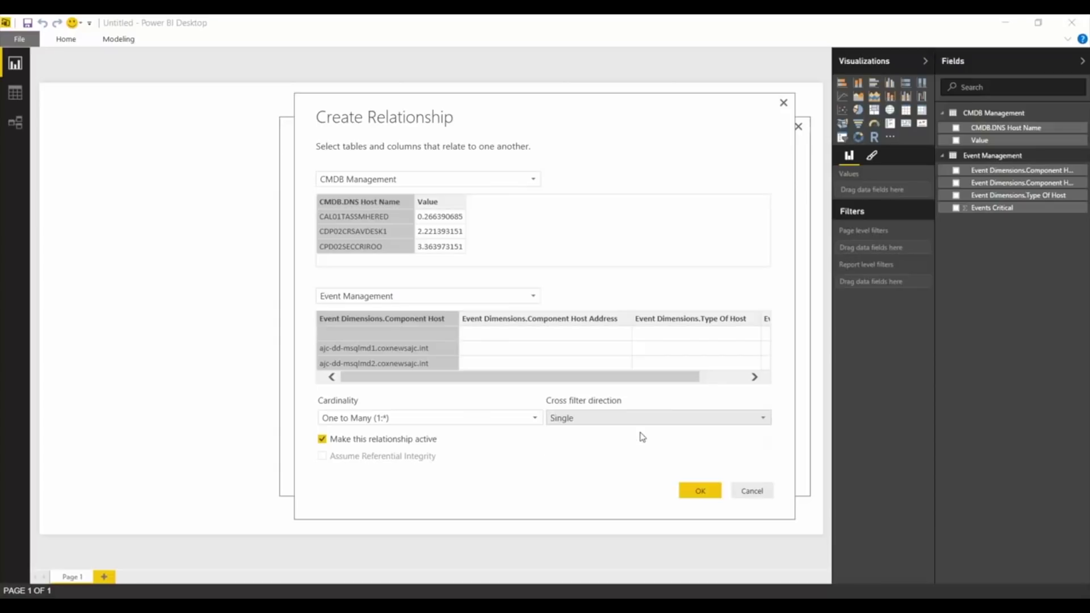
{"action": "left_click", "coordinate": [701, 492]}
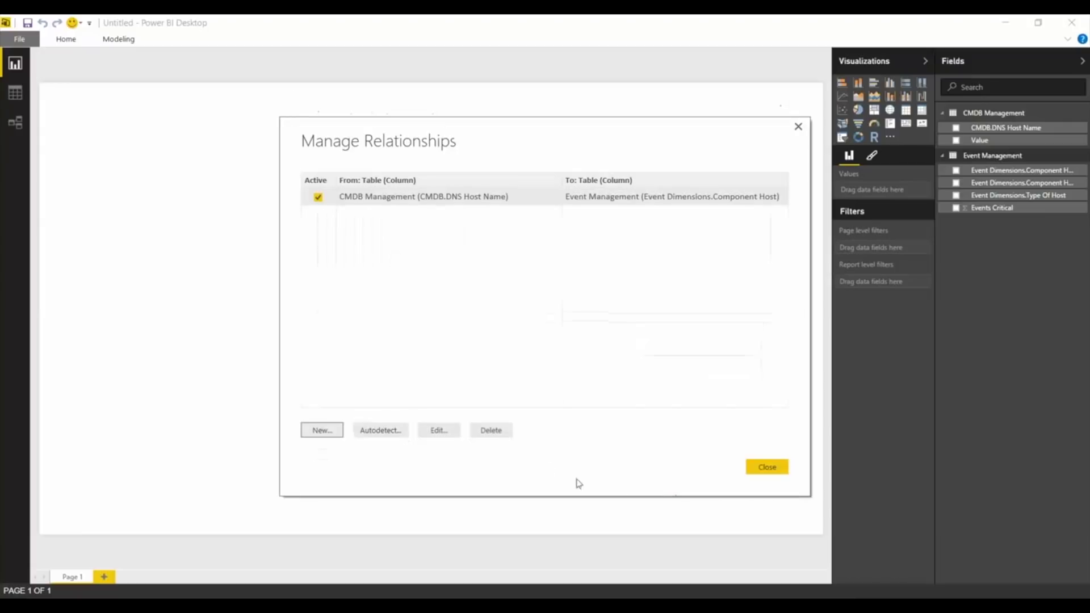
{"action": "left_click", "coordinate": [774, 467]}
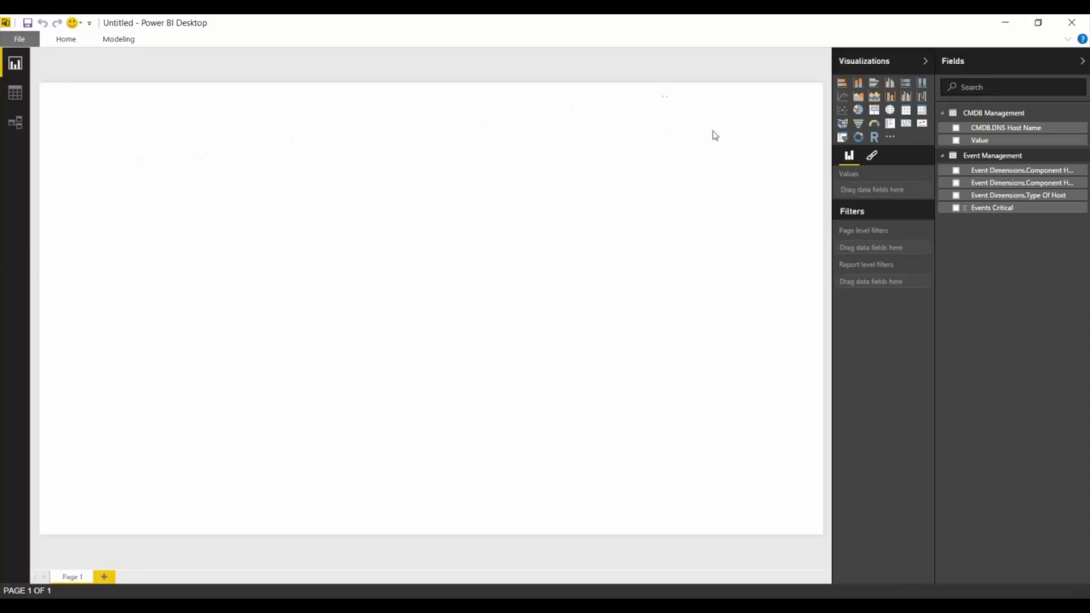
Step: Add DNS Host Name, Value and Events Critical to a new table visual
{"action": "left_click", "coordinate": [956, 128]}
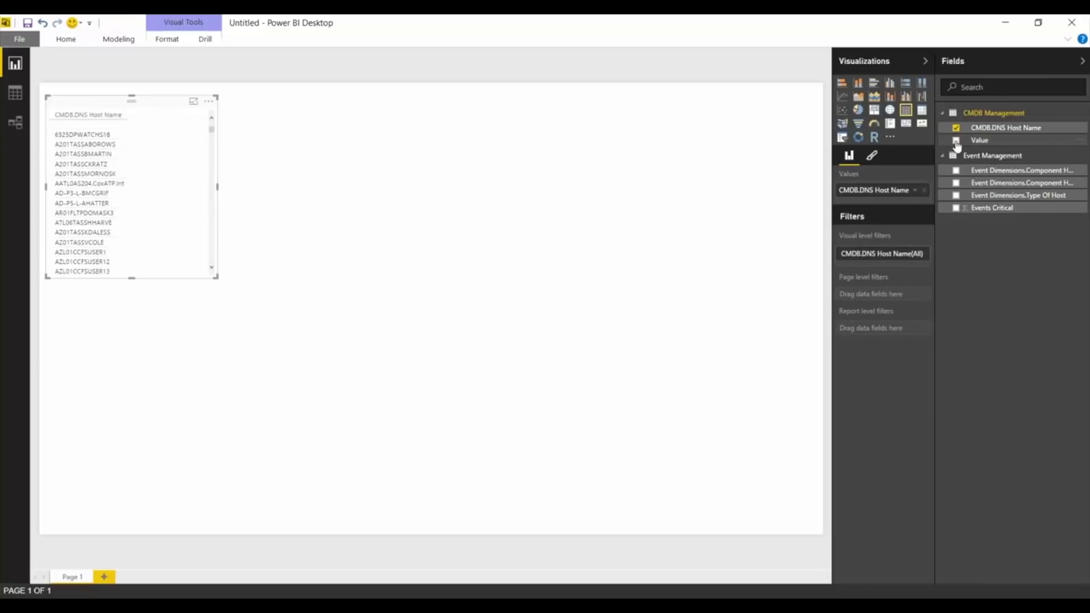
{"action": "left_click", "coordinate": [956, 140]}
{"action": "left_click", "coordinate": [956, 208]}
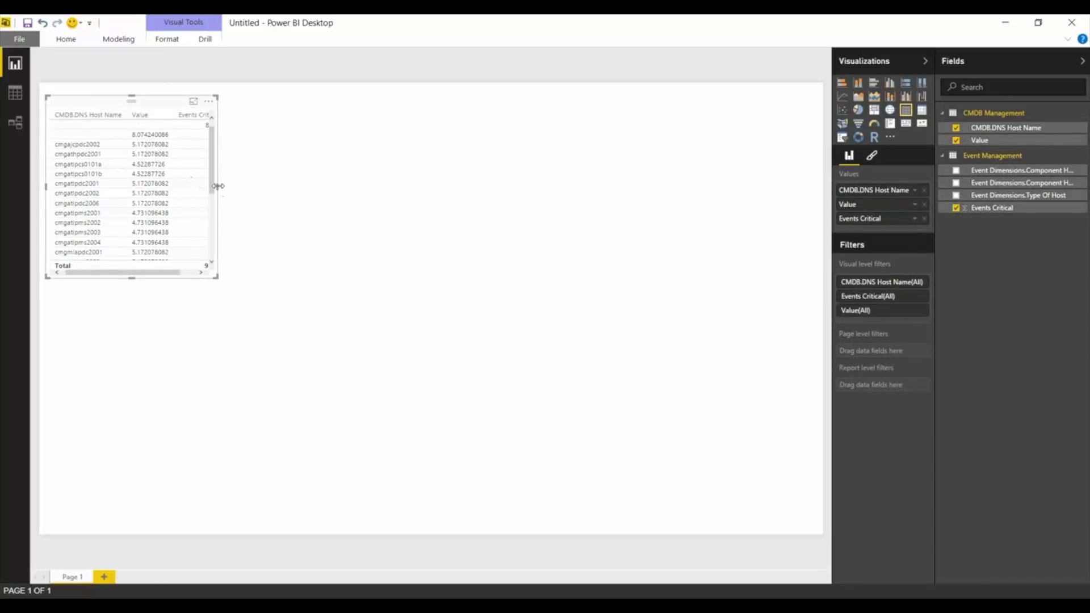
Step: Widen the table and sort it by Events Critical, highest first
{"action": "left_click_drag", "start_coordinate": [218, 186], "coordinate": [257, 183]}
{"action": "left_click", "coordinate": [259, 183]}
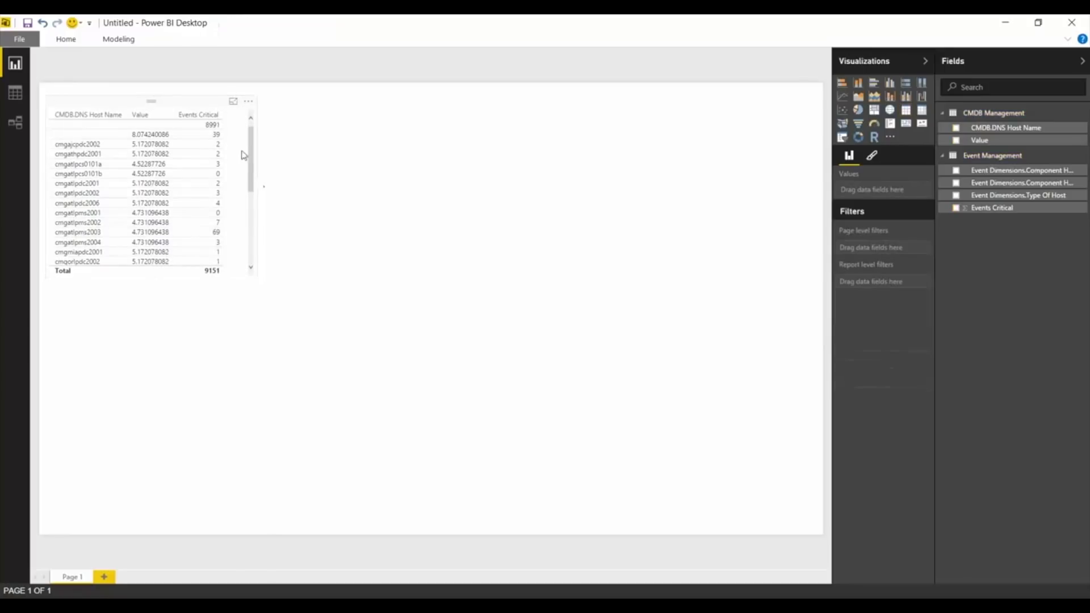
{"action": "scroll", "coordinate": [251, 164], "scroll_direction": "down", "scroll_amount": 1}
{"action": "left_click", "coordinate": [227, 140]}
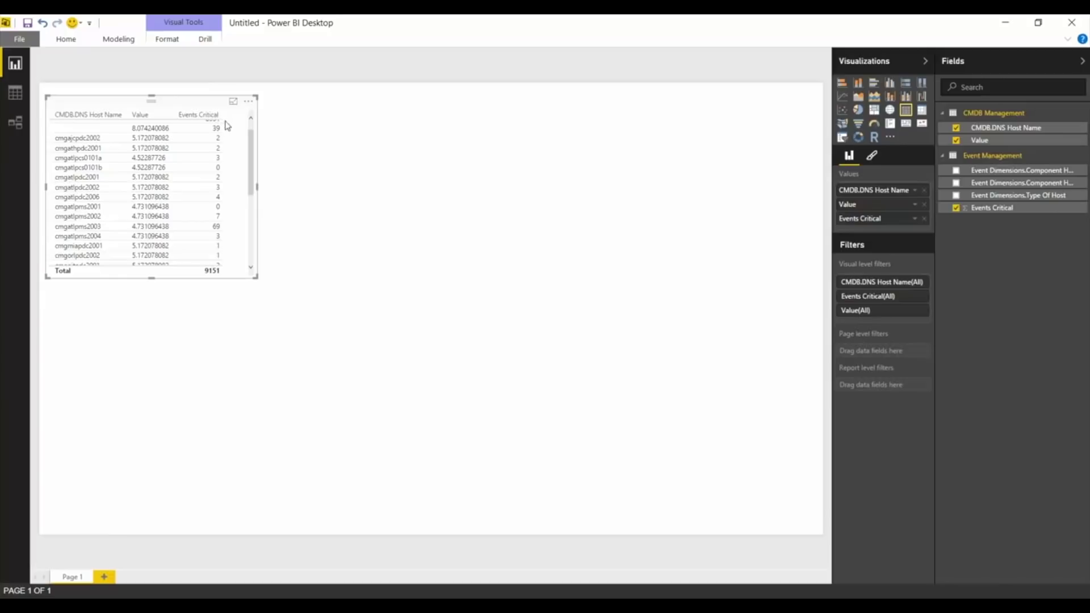
{"action": "left_click", "coordinate": [217, 116]}
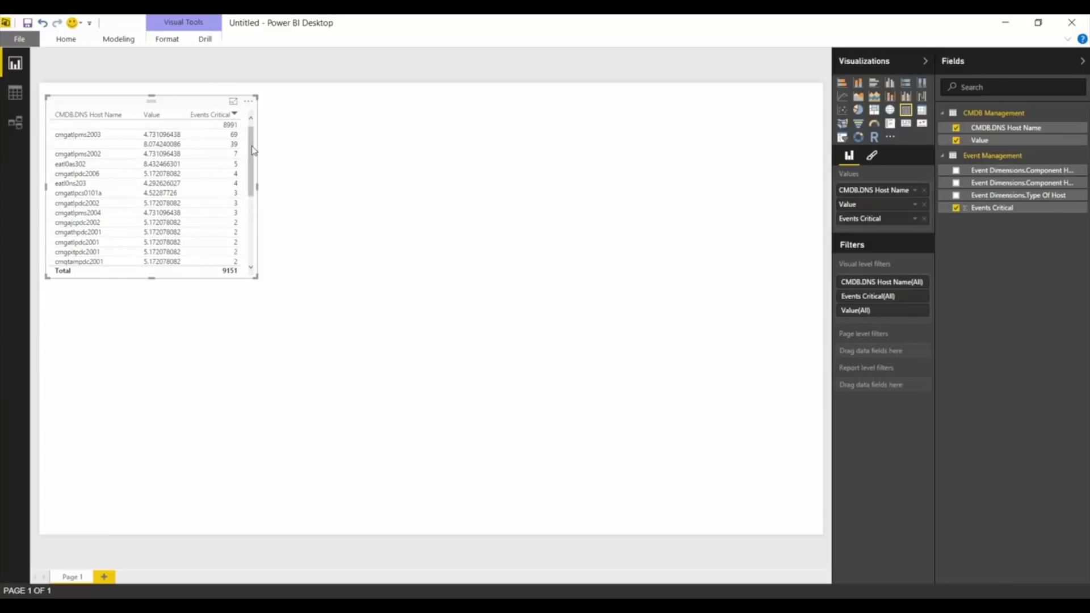
{"action": "mouse_move", "coordinate": [252, 150]}
{"action": "left_mouse_down"}
{"action": "mouse_move", "coordinate": [252, 160]}
{"action": "mouse_move", "coordinate": [113, 146]}
{"action": "left_mouse_up"}
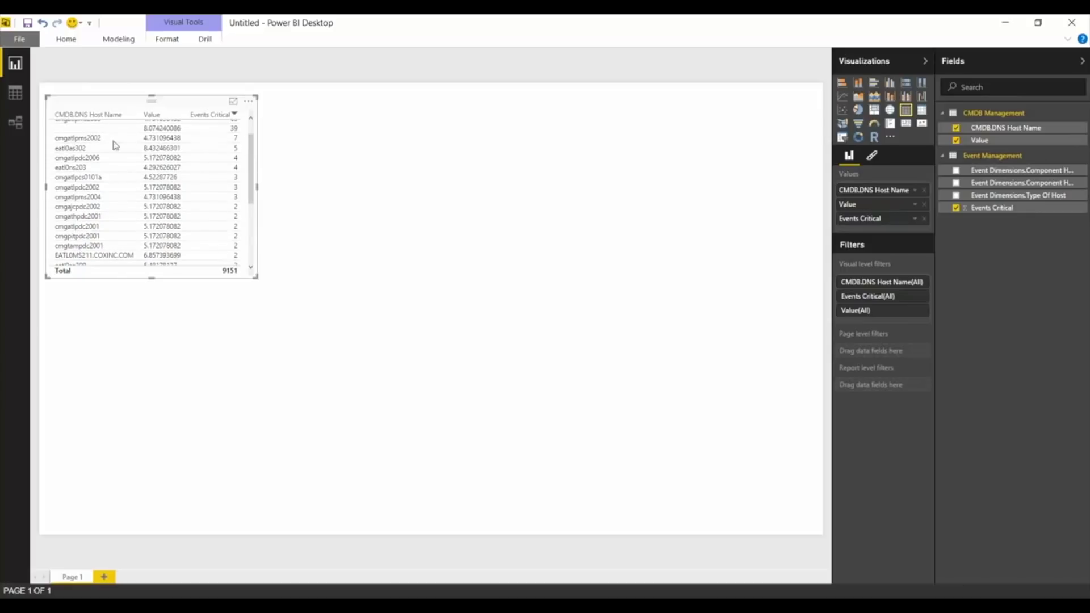